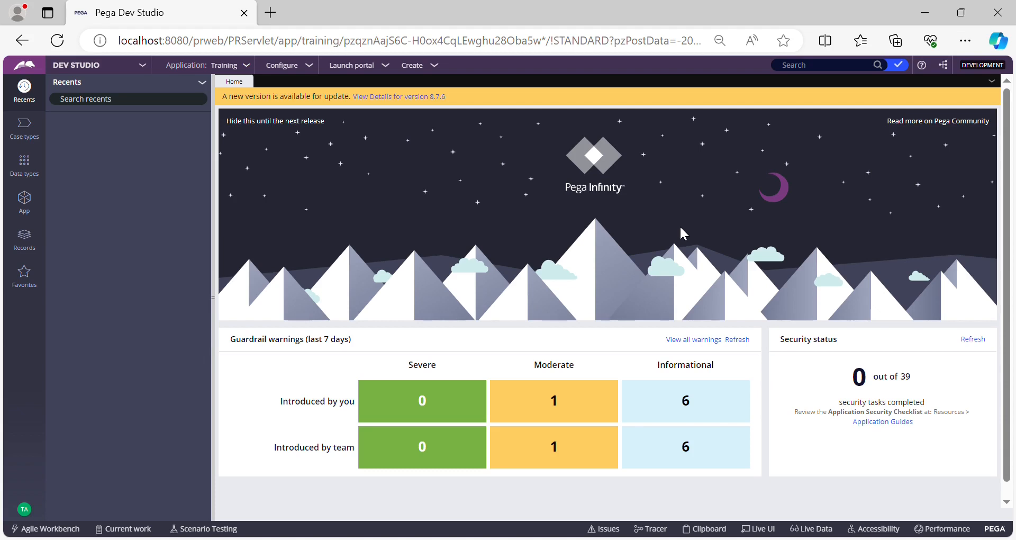
# - Open the Training application's definition and open the Training skin referenced in its Presentation settings
pyautogui.click(247, 65)
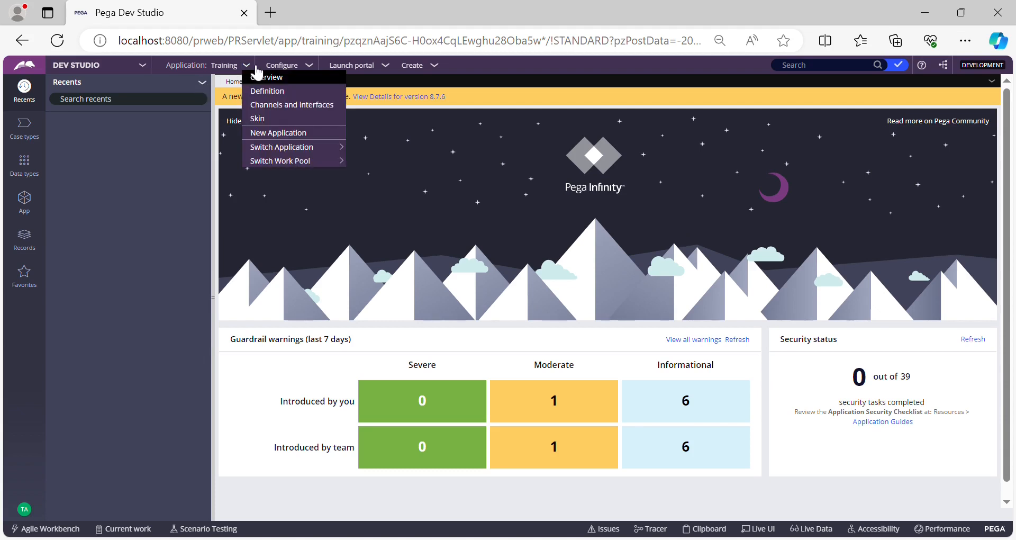
pyautogui.click(267, 91)
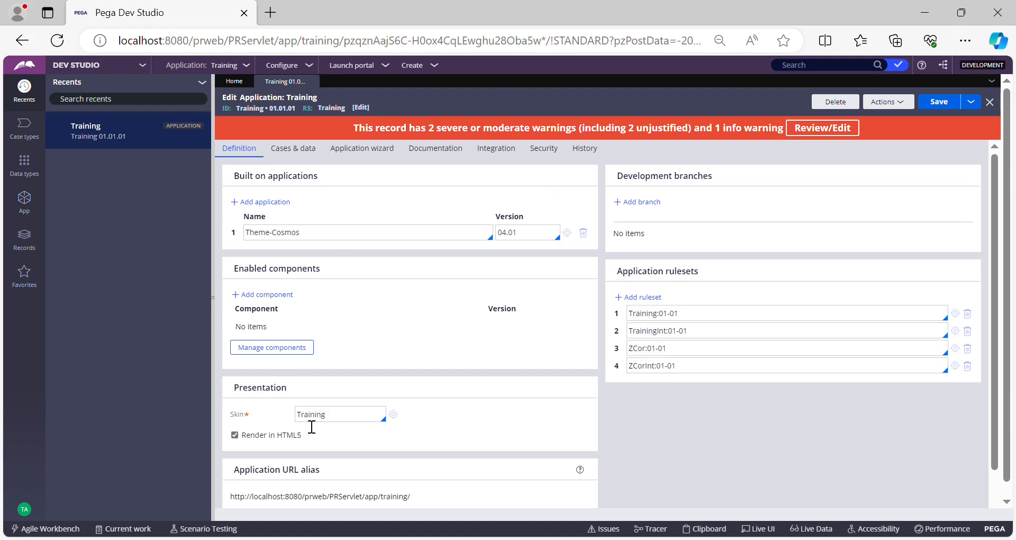
pyautogui.moveTo(230, 387); pyautogui.dragTo(290, 387)
pyautogui.click(787, 455)
pyautogui.doubleClick(328, 421)
pyautogui.click(362, 420)
pyautogui.click(393, 414)
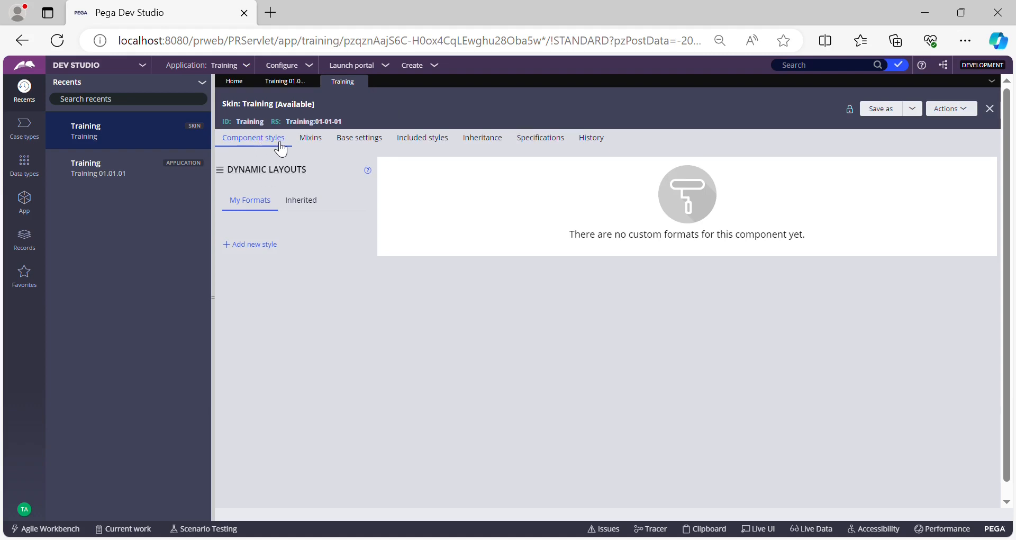
# - Expand the skin's component styles list and examine the components grouped under Controls
pyautogui.click(221, 169)
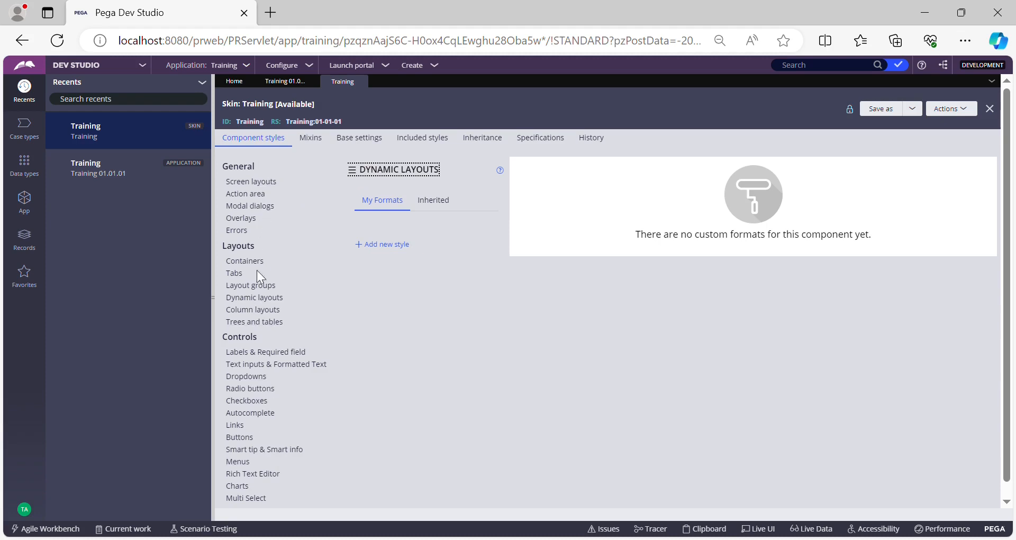
pyautogui.scroll(-1, 255, 415)
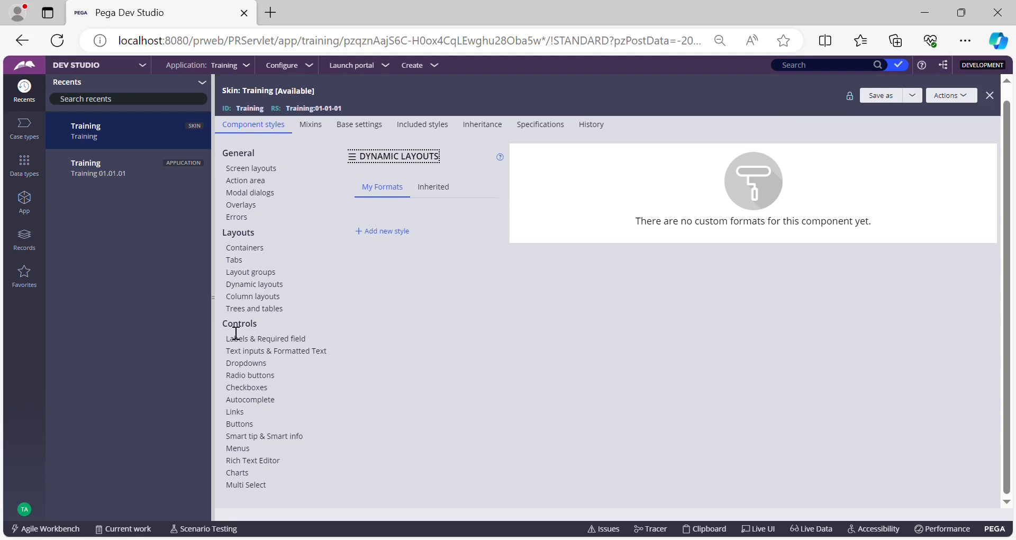
pyautogui.moveTo(221, 325); pyautogui.dragTo(258, 326)
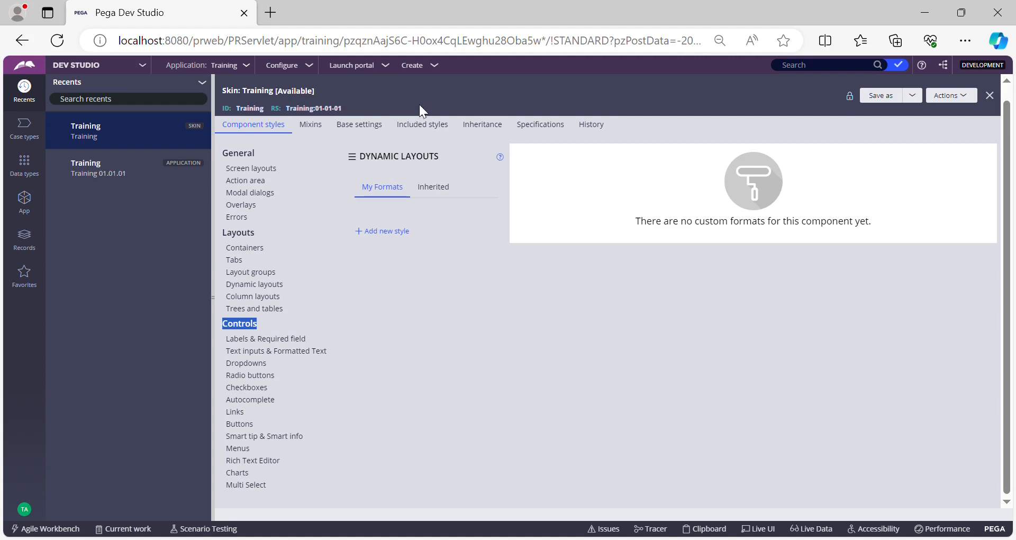
pyautogui.click(382, 154)
pyautogui.moveTo(223, 325); pyautogui.dragTo(257, 331)
pyautogui.click(509, 105)
pyautogui.scroll(1, 414, 257)
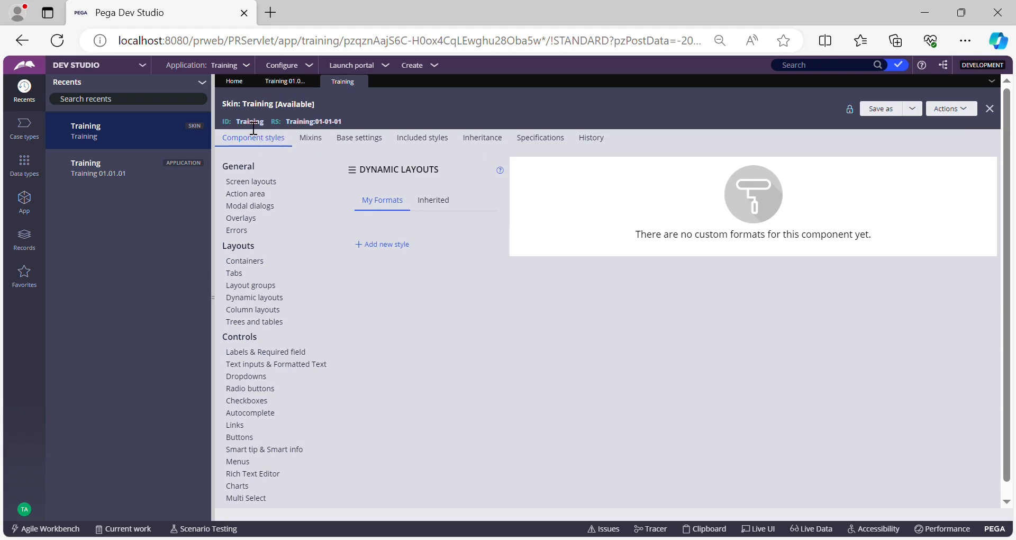
# - Review the Training skin's inheritance and open its parent skin, CosmosSkin
pyautogui.click(485, 145)
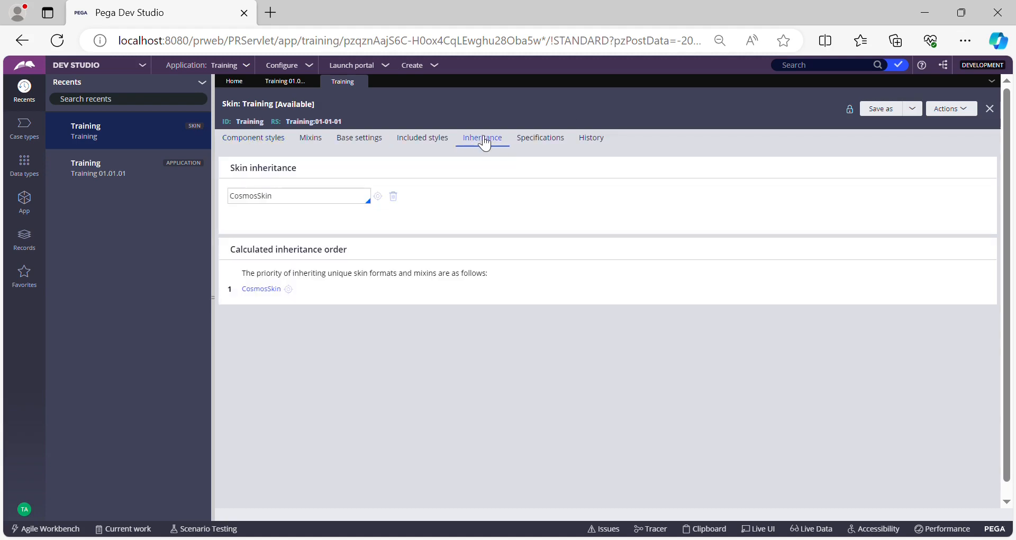
pyautogui.moveTo(244, 181); pyautogui.dragTo(304, 168)
pyautogui.click(279, 201)
pyautogui.doubleClick(265, 198)
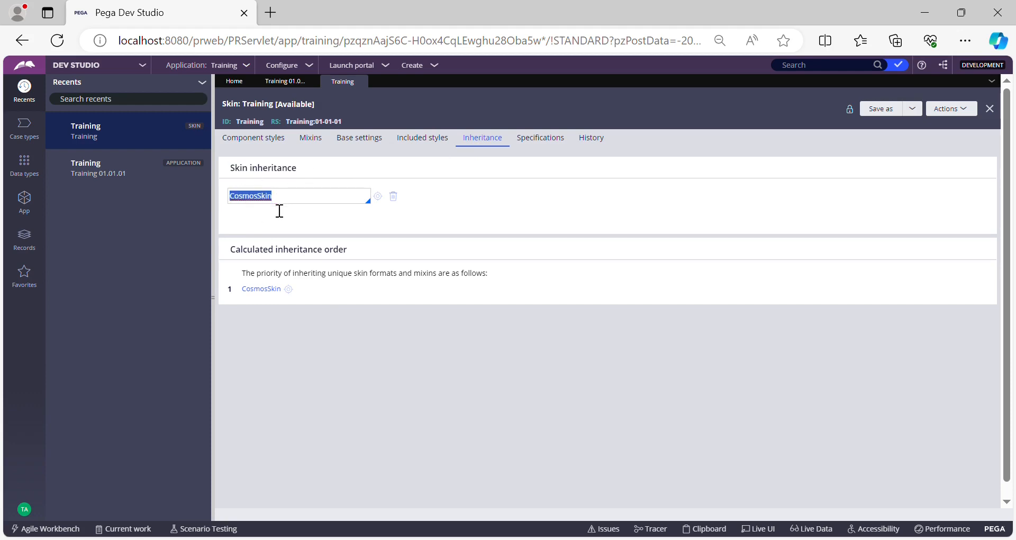
pyautogui.click(267, 205)
pyautogui.doubleClick(254, 204)
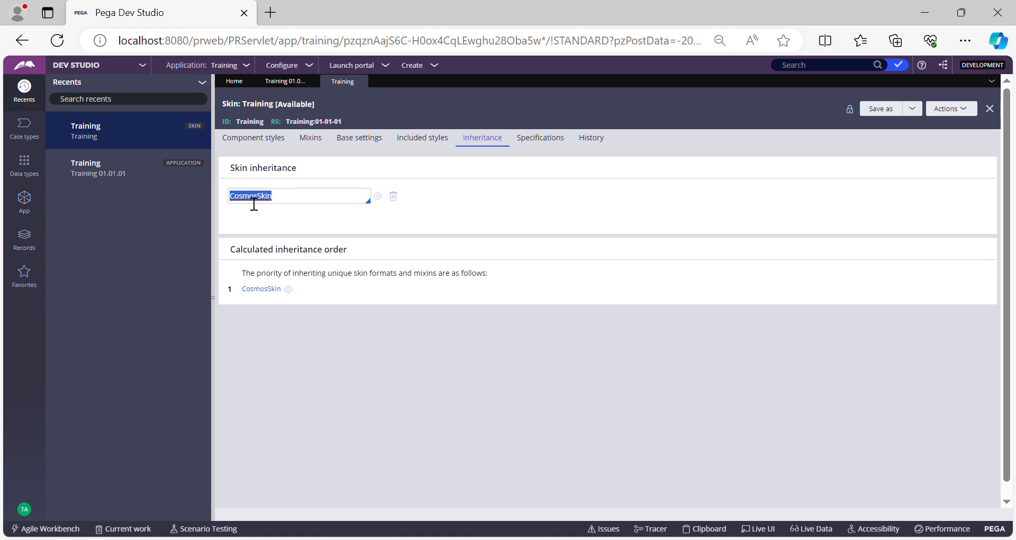
pyautogui.click(378, 197)
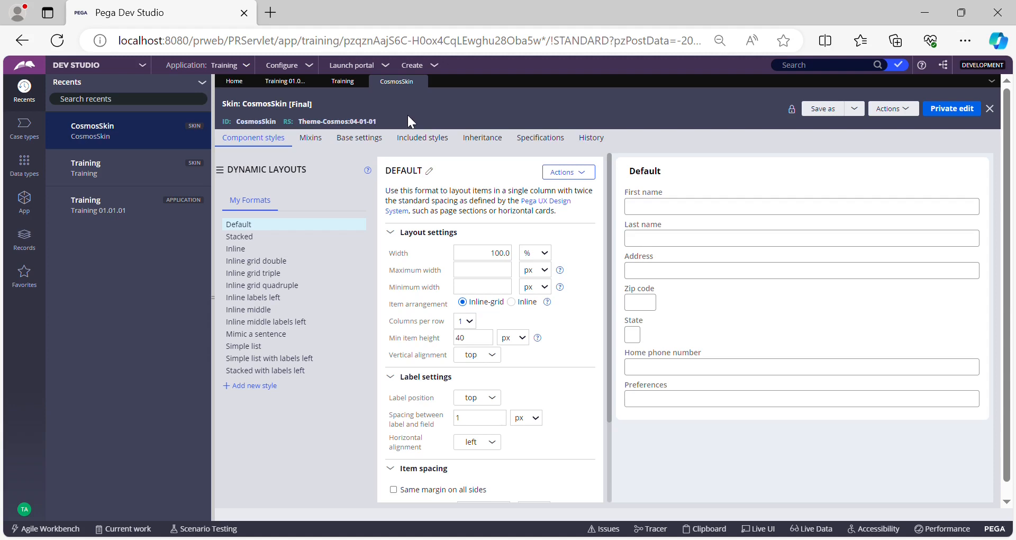
# - Return to the Training skin and compare its own and inherited formats for Labels & Required field
pyautogui.click(342, 82)
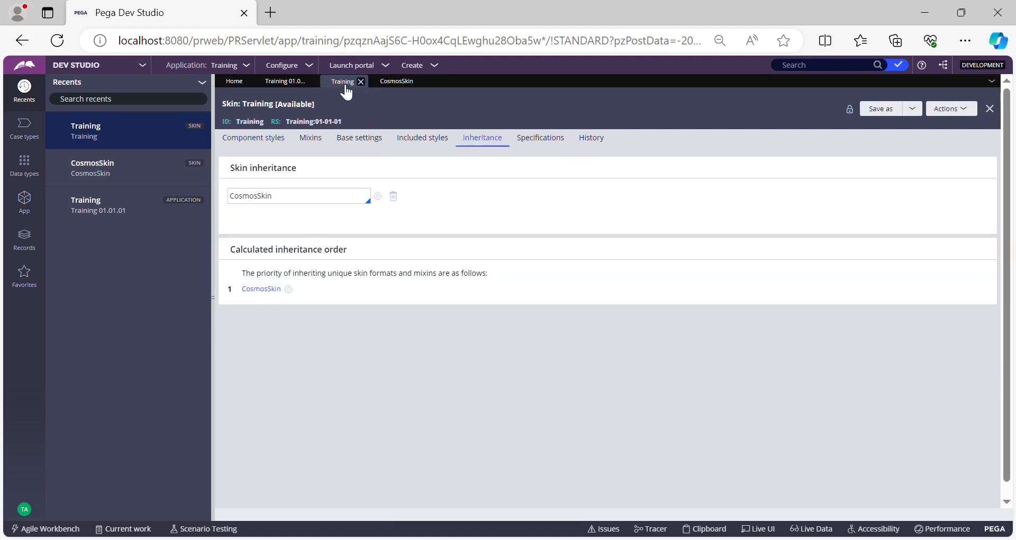
pyautogui.doubleClick(254, 123)
pyautogui.click(478, 102)
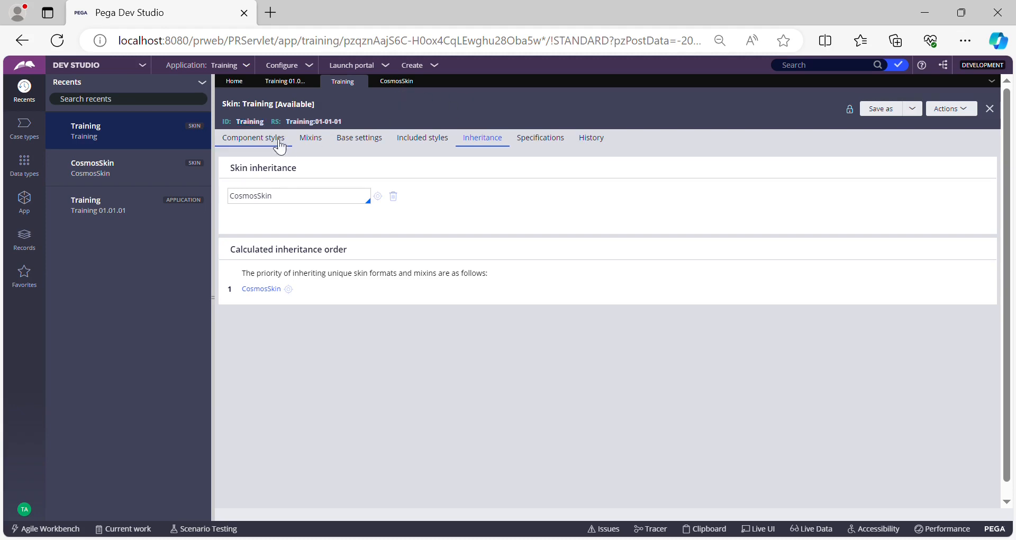
pyautogui.click(255, 145)
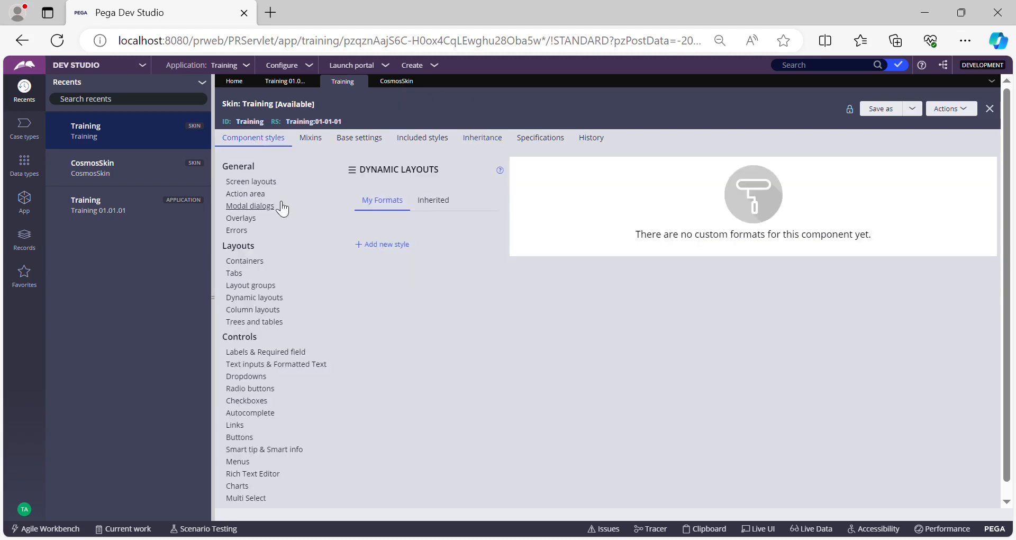
pyautogui.click(263, 354)
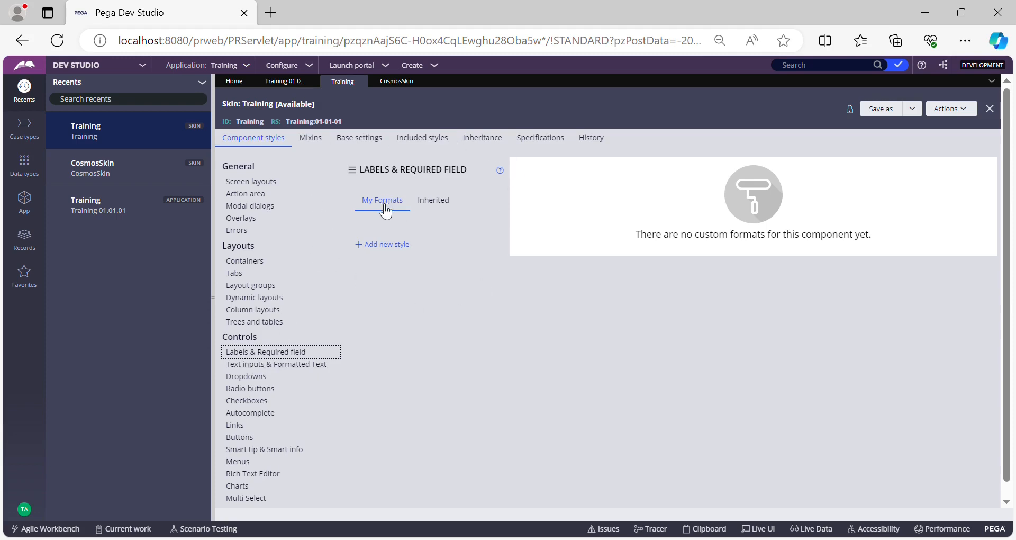
pyautogui.click(437, 200)
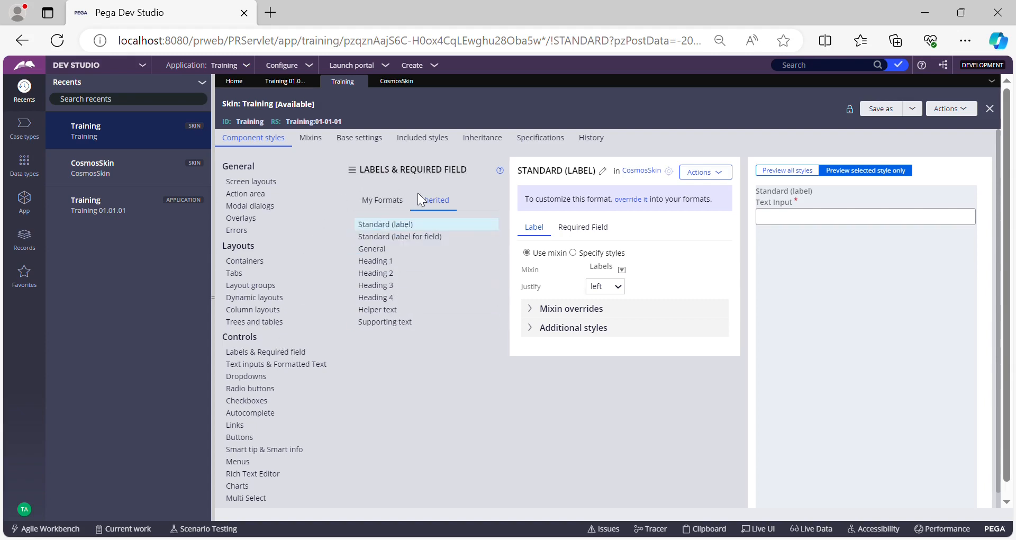
pyautogui.click(383, 211)
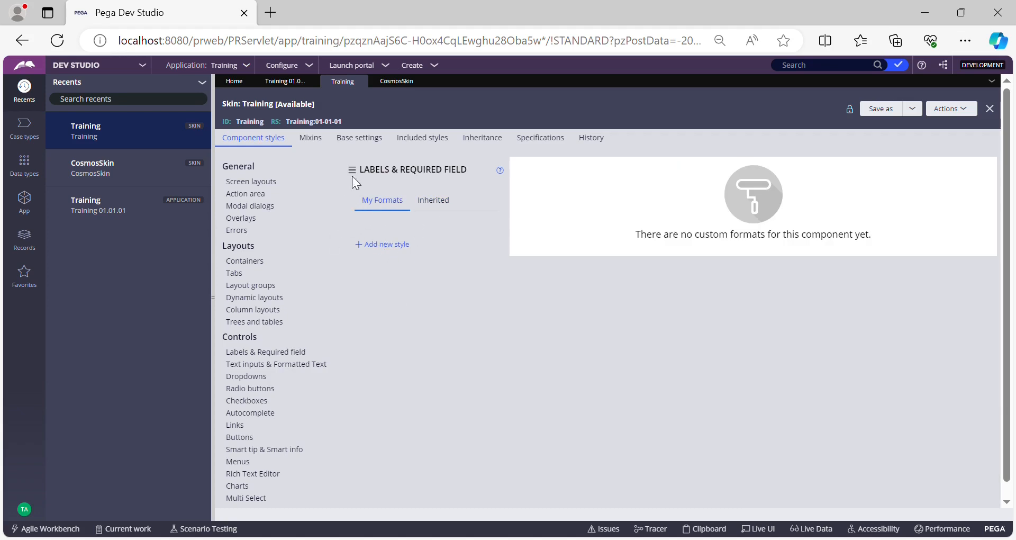
pyautogui.click(438, 207)
# - Create a new Training case and mark "Are you an New user?" in the student details form
pyautogui.click(438, 69)
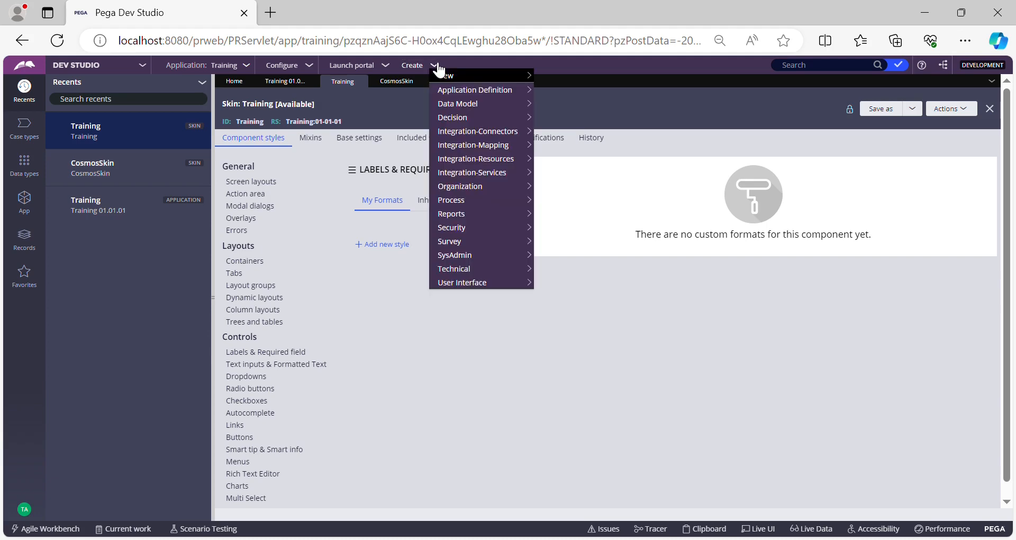
pyautogui.moveTo(476, 77)
pyautogui.click(556, 90)
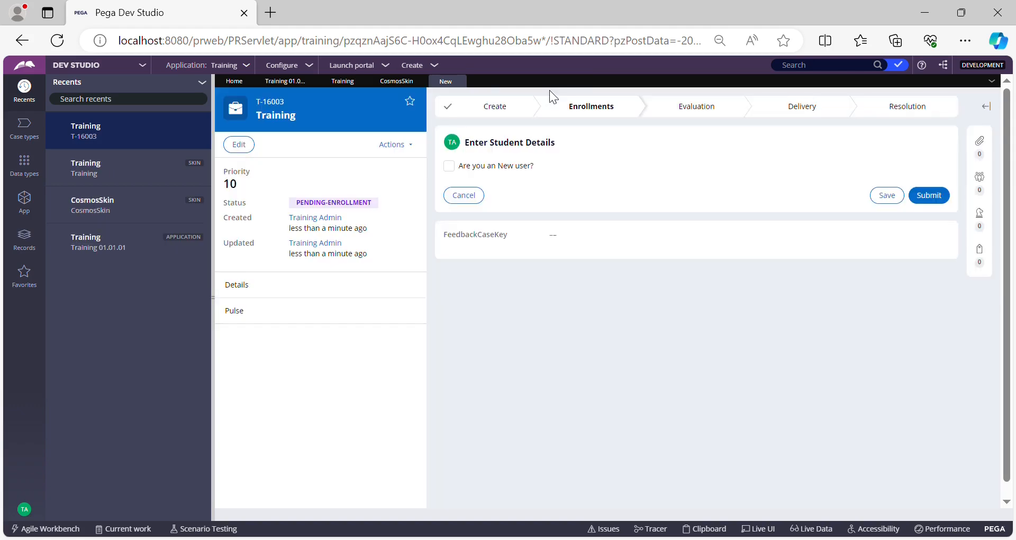
pyautogui.click(449, 166)
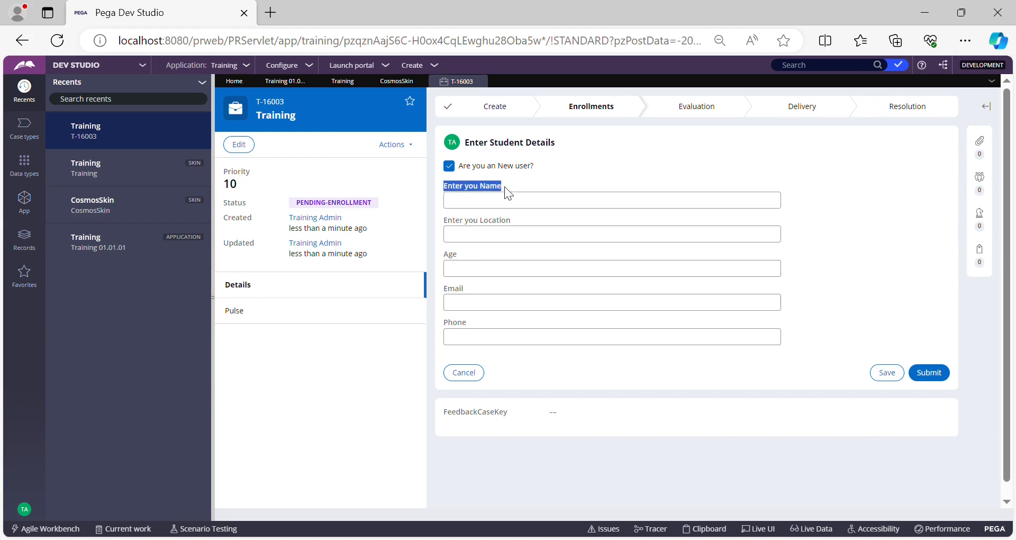
# - Examine the current styling of the "Enter you Name" label in the student details form
pyautogui.click(526, 186)
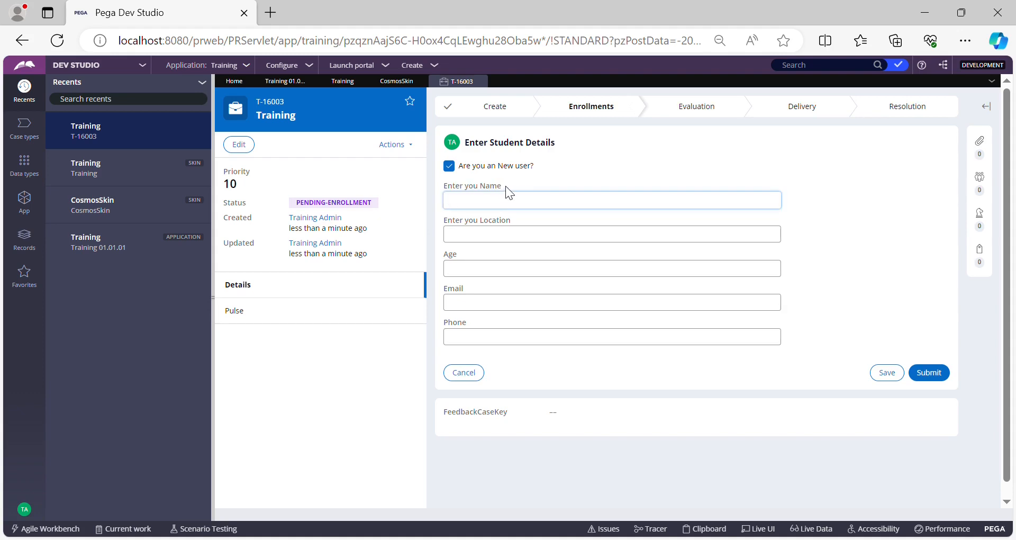
pyautogui.moveTo(506, 186); pyautogui.dragTo(441, 185)
pyautogui.click(526, 186)
pyautogui.moveTo(502, 186); pyautogui.dragTo(442, 185)
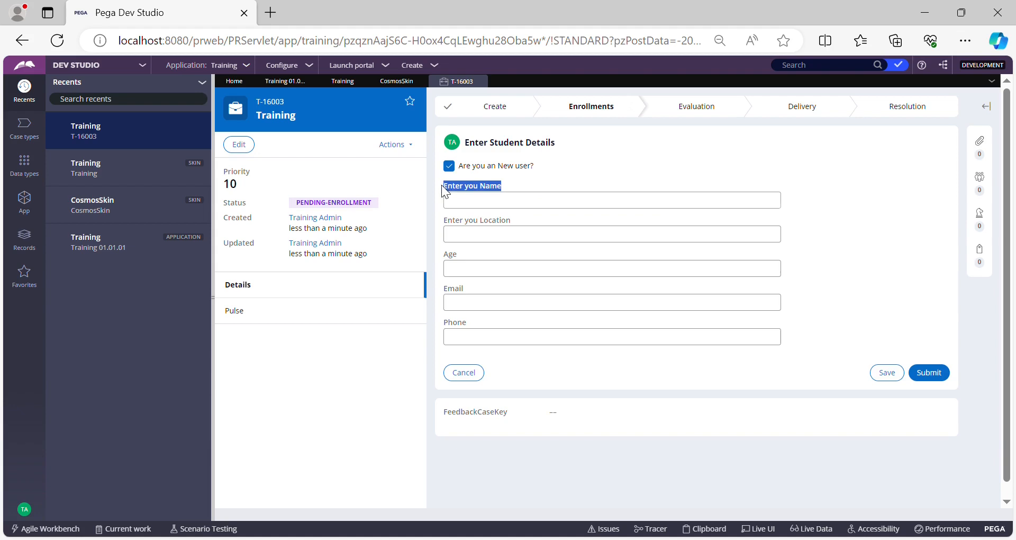
pyautogui.click(509, 186)
pyautogui.moveTo(507, 185); pyautogui.dragTo(460, 185)
pyautogui.click(512, 185)
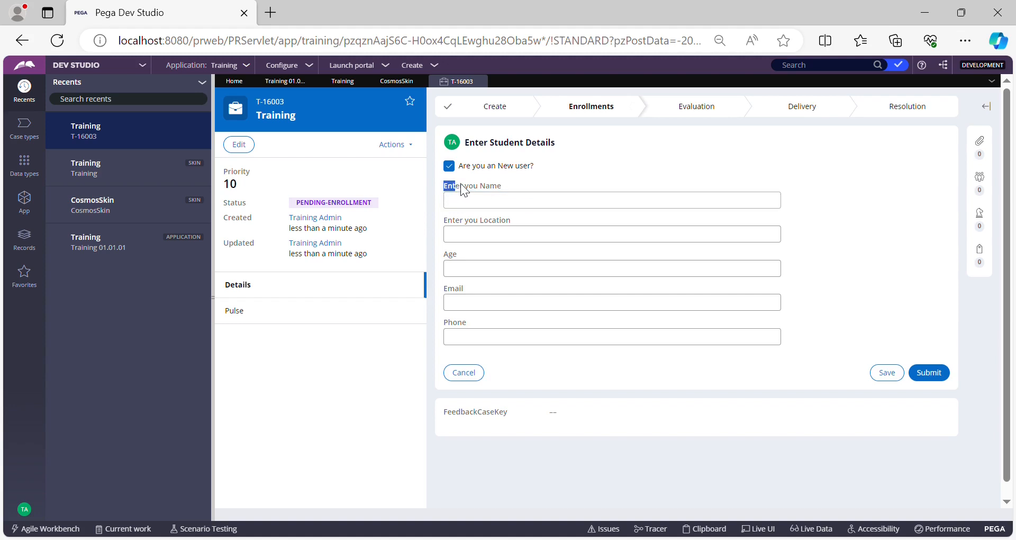
pyautogui.click(512, 185)
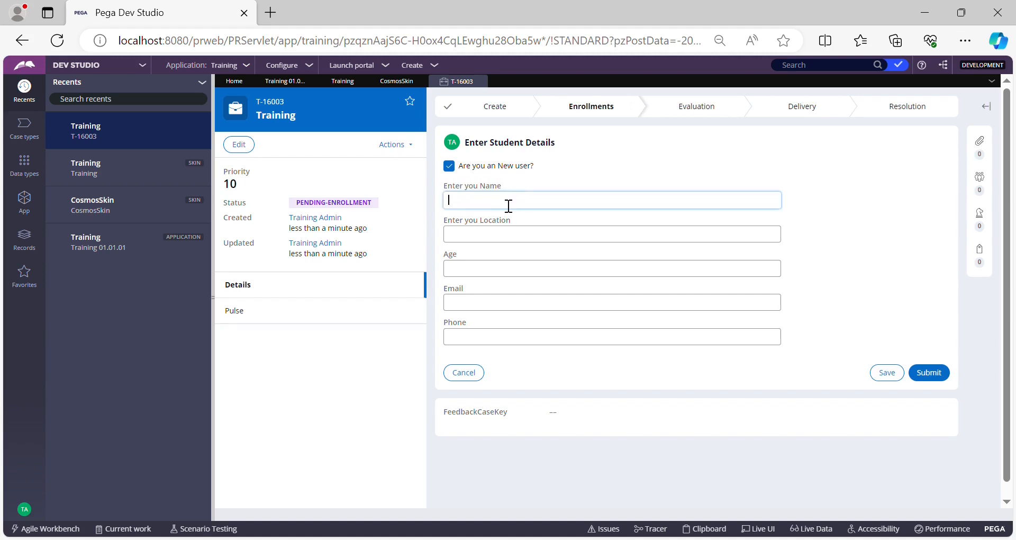
pyautogui.click(445, 184)
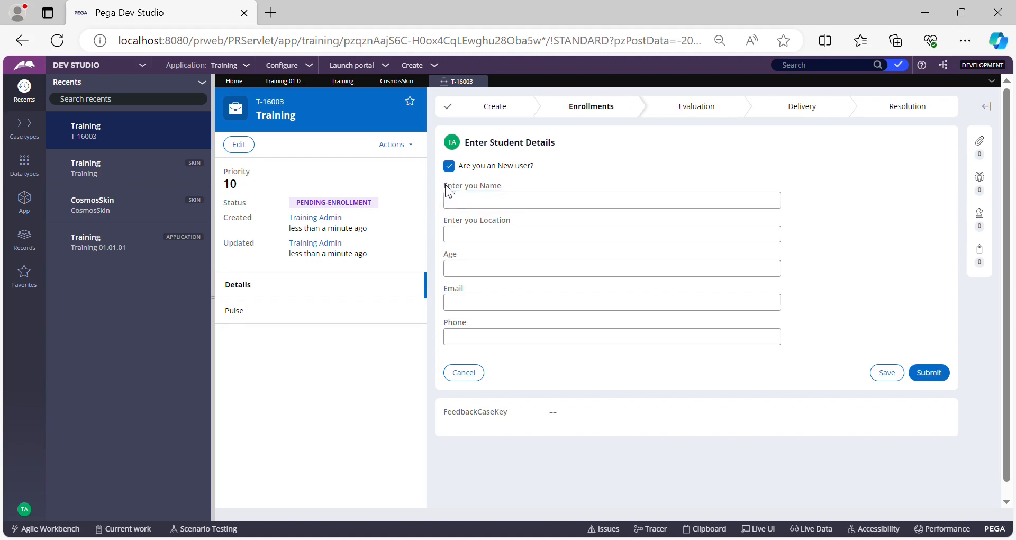
pyautogui.click(511, 186)
pyautogui.moveTo(443, 185); pyautogui.dragTo(492, 184)
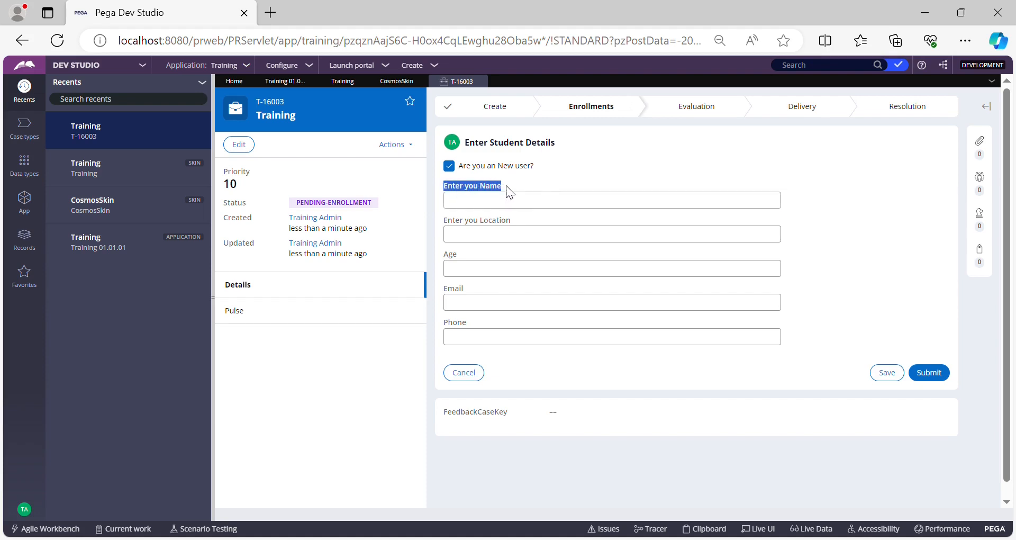
pyautogui.click(540, 185)
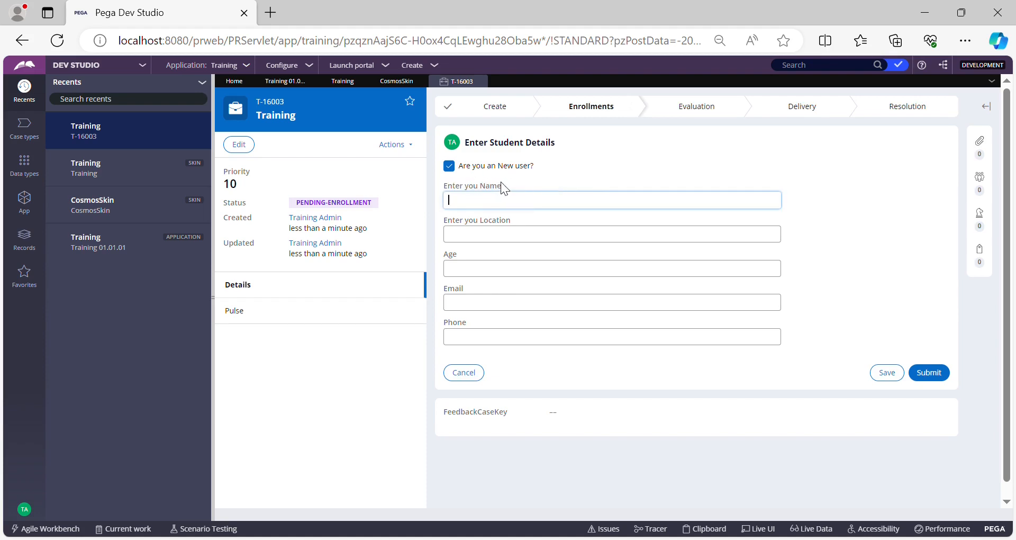
pyautogui.click(500, 182)
pyautogui.moveTo(448, 186); pyautogui.dragTo(444, 186)
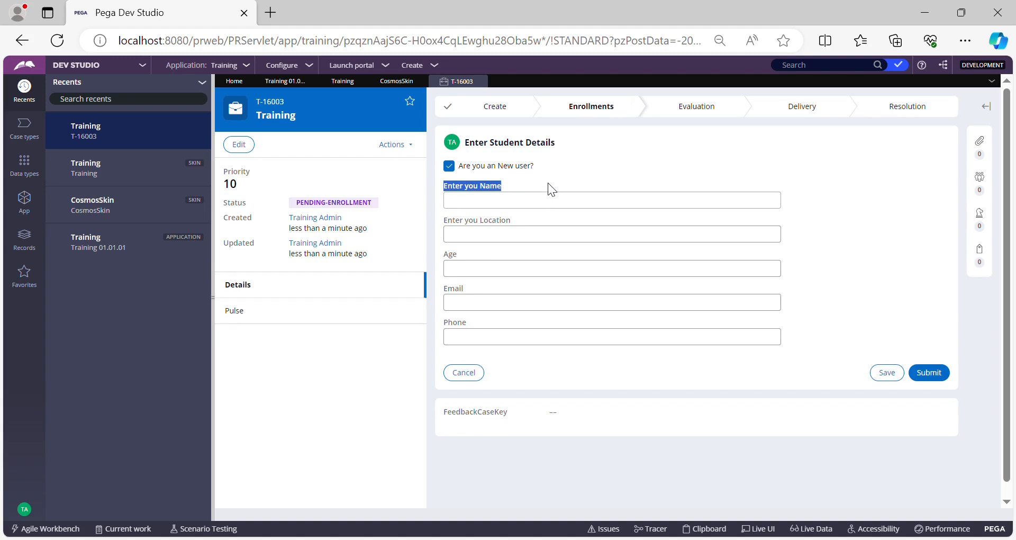
pyautogui.click(548, 188)
# - Inspect the "Enter you Name" field with Live UI and open the EnterStudentDetails section containing it
pyautogui.click(756, 528)
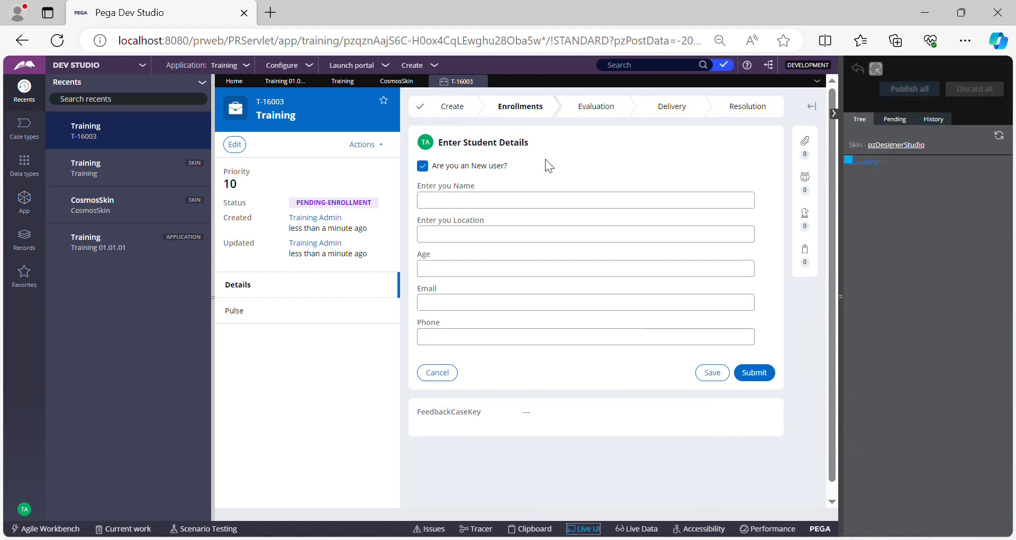
pyautogui.click(470, 201)
pyautogui.moveTo(509, 174)
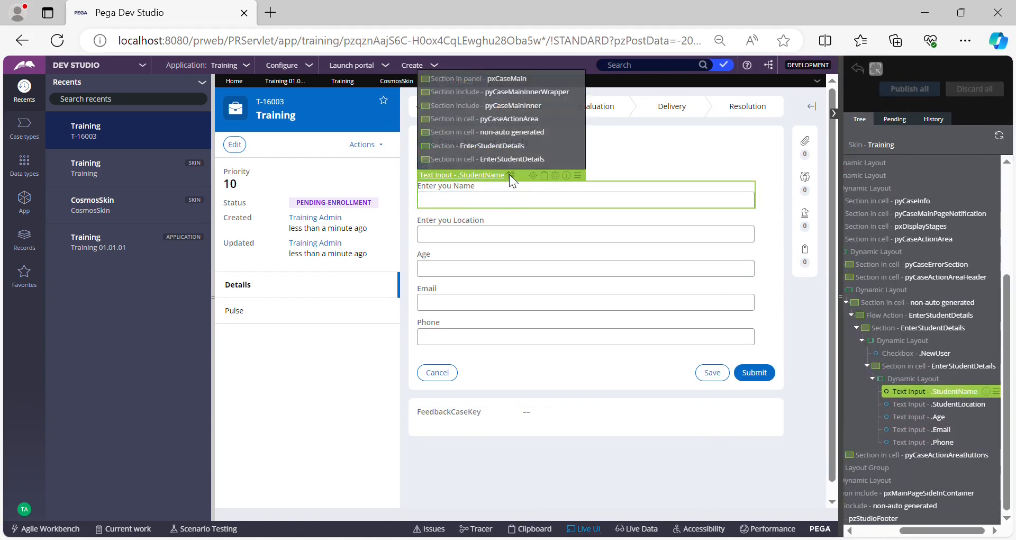
pyautogui.click(549, 159)
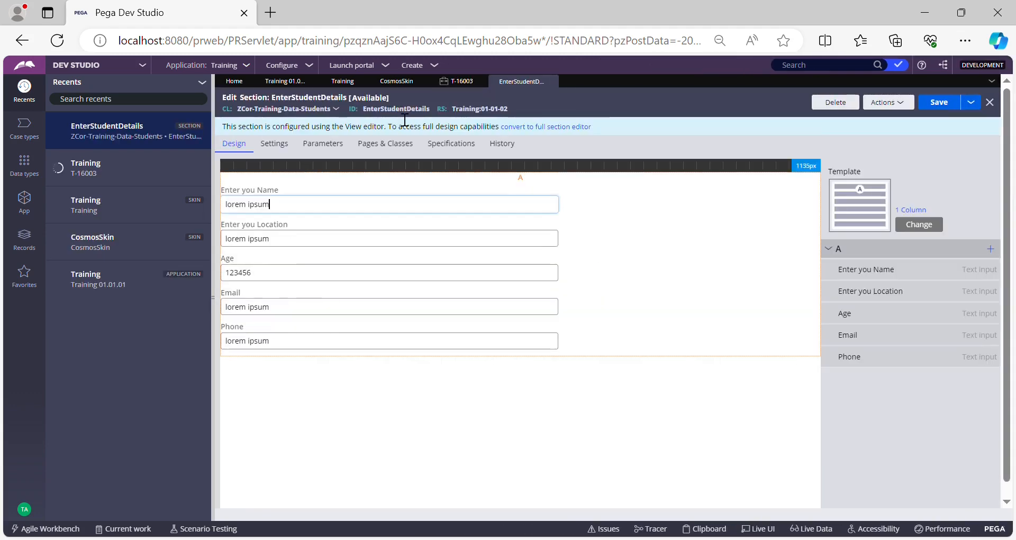
pyautogui.doubleClick(397, 109)
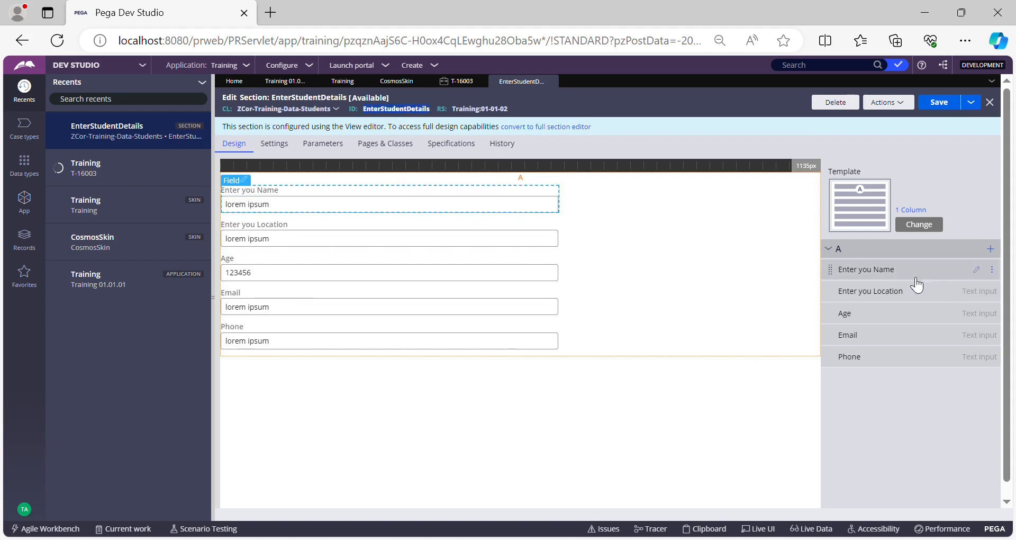
# - Open the cell properties of the "Enter you Name" field and locate the Label format in its presentation settings
pyautogui.click(979, 270)
pyautogui.click(978, 271)
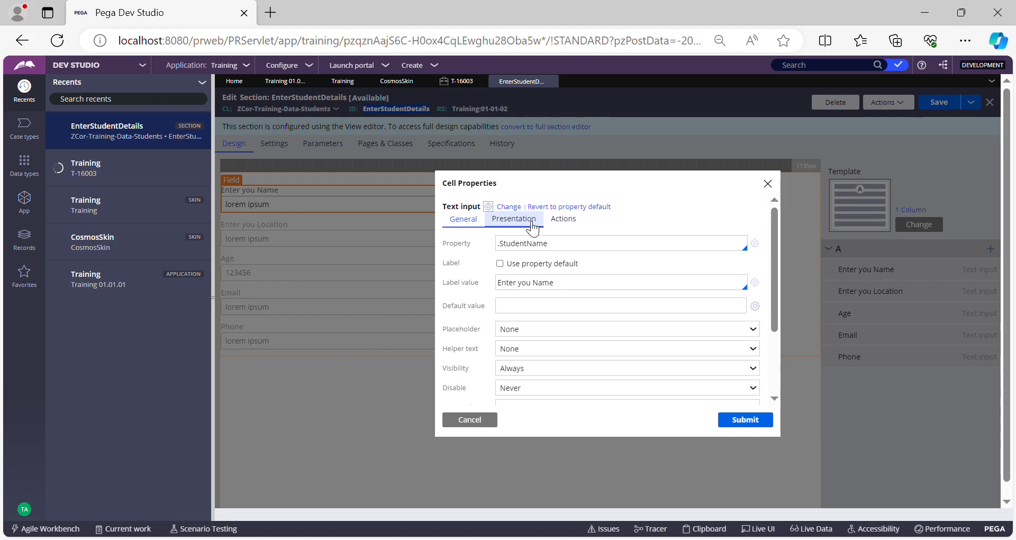
pyautogui.click(532, 224)
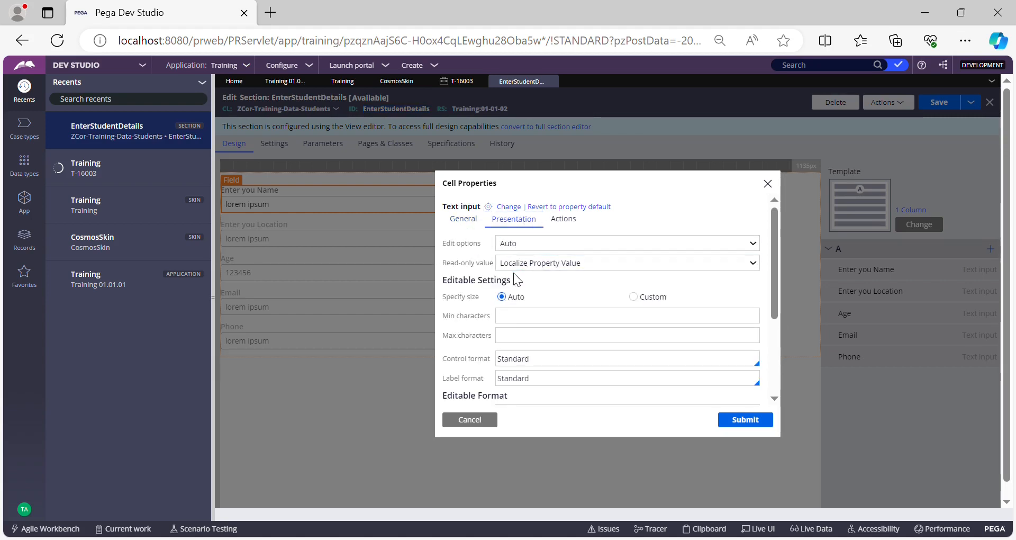
pyautogui.scroll(-2, 516, 286)
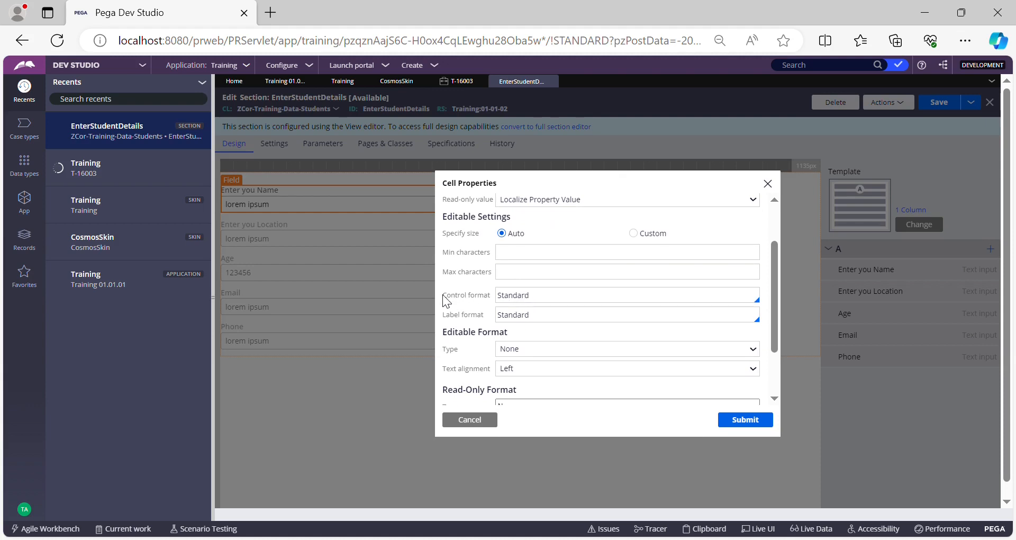
pyautogui.moveTo(444, 297); pyautogui.dragTo(473, 320)
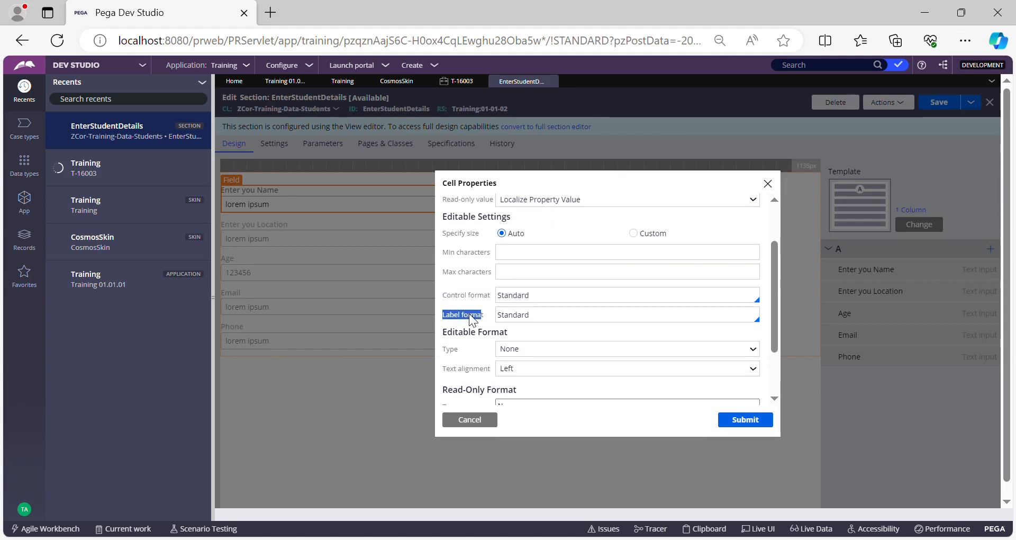
pyautogui.click(552, 319)
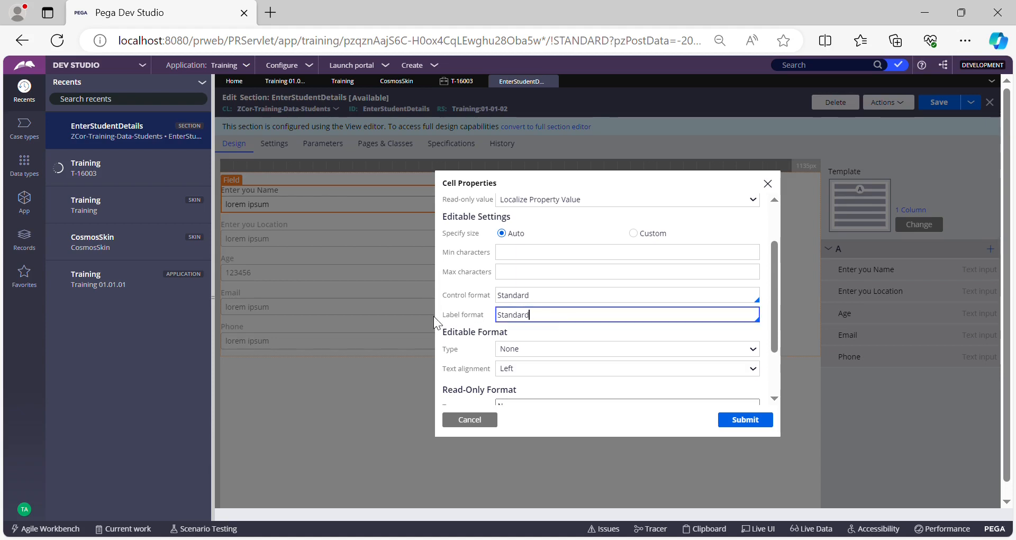
pyautogui.moveTo(443, 318); pyautogui.dragTo(483, 320)
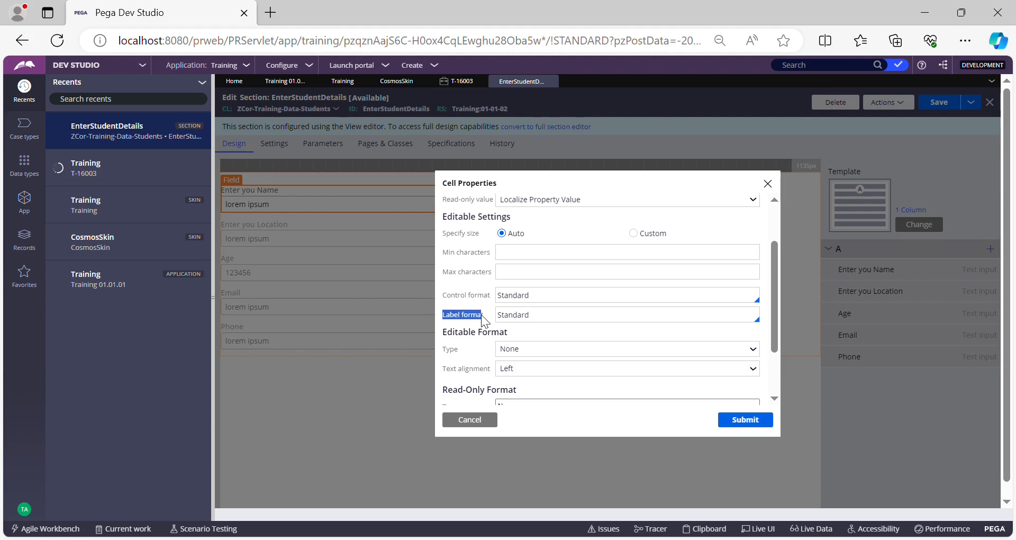
# - Compare the "Enter you Name" label in case T-16003 with the Label format in the field's cell properties
pyautogui.click(458, 81)
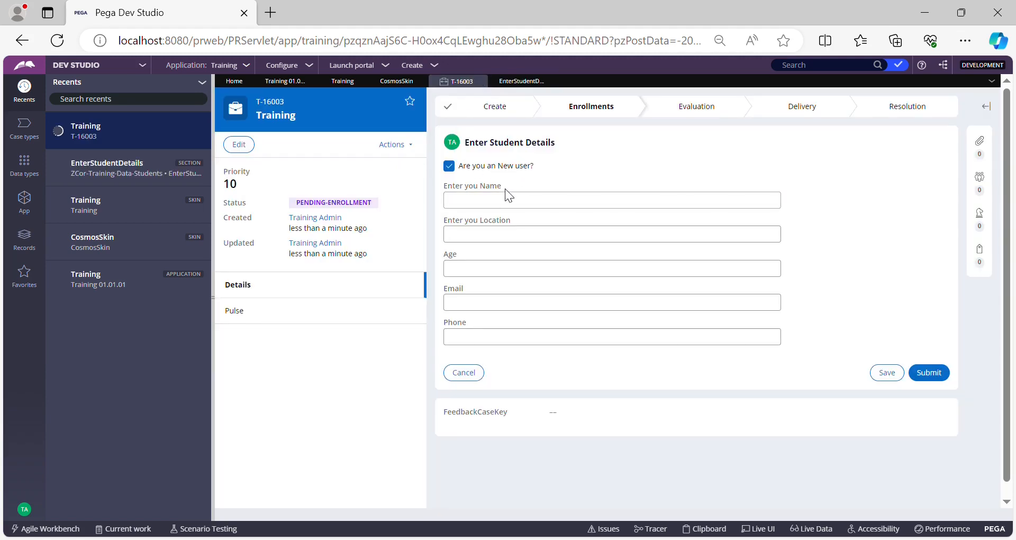
pyautogui.moveTo(503, 186); pyautogui.dragTo(457, 195)
pyautogui.click(522, 83)
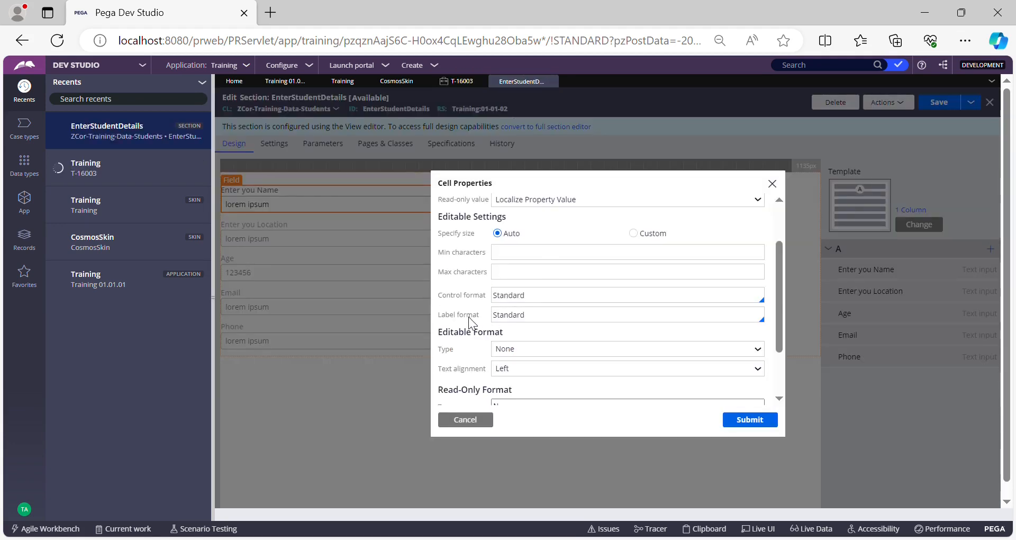
pyautogui.click(539, 317)
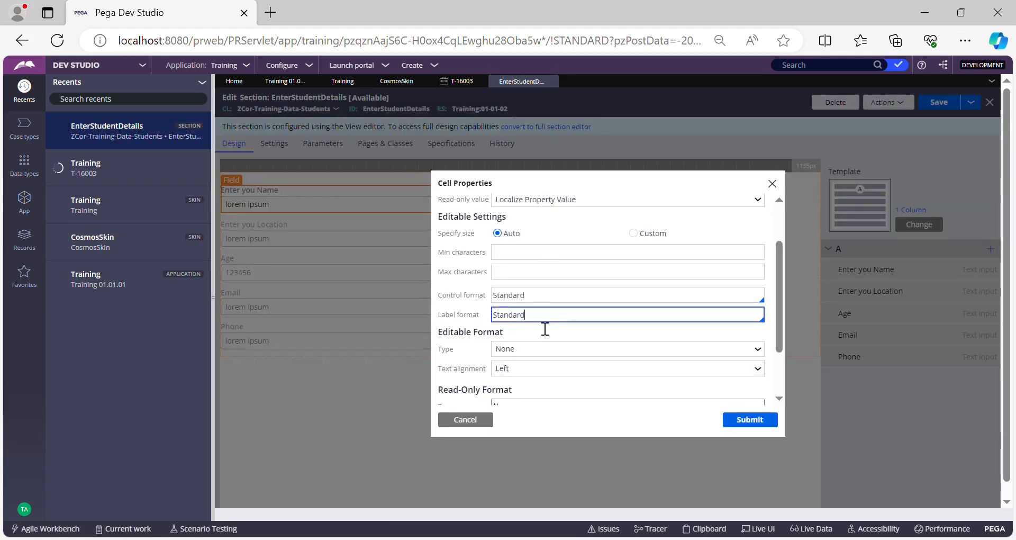
pyautogui.moveTo(540, 321); pyautogui.dragTo(492, 320)
# - Close the CosmosSkin rule and show the inherited Standard (label) format for Labels & Required field in the Training skin
pyautogui.click(403, 85)
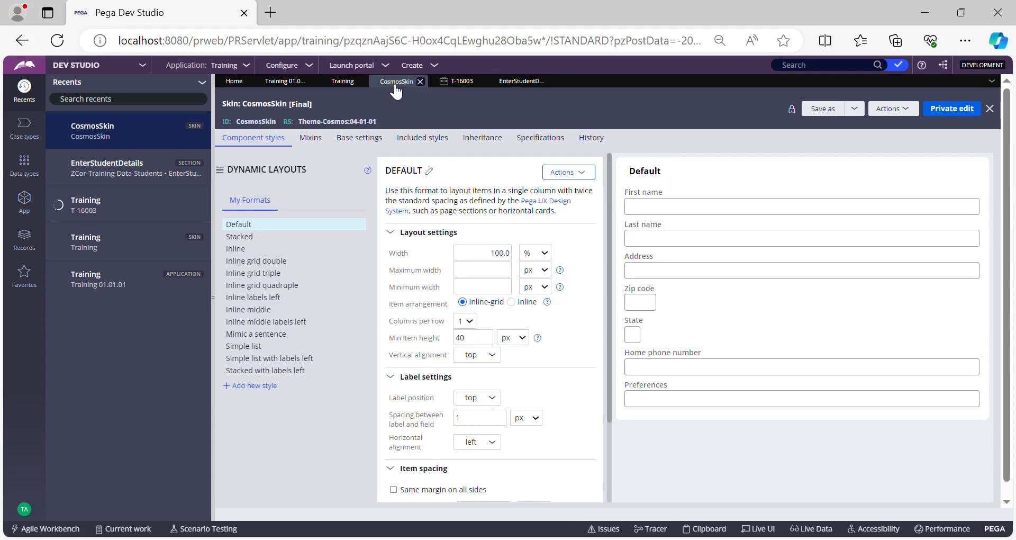
pyautogui.click(421, 82)
pyautogui.click(344, 82)
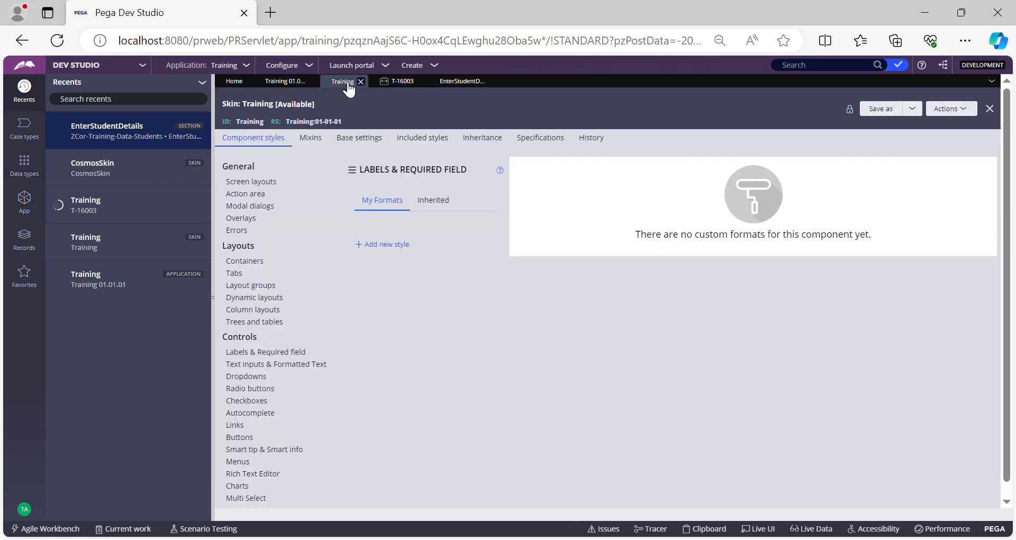
pyautogui.doubleClick(248, 125)
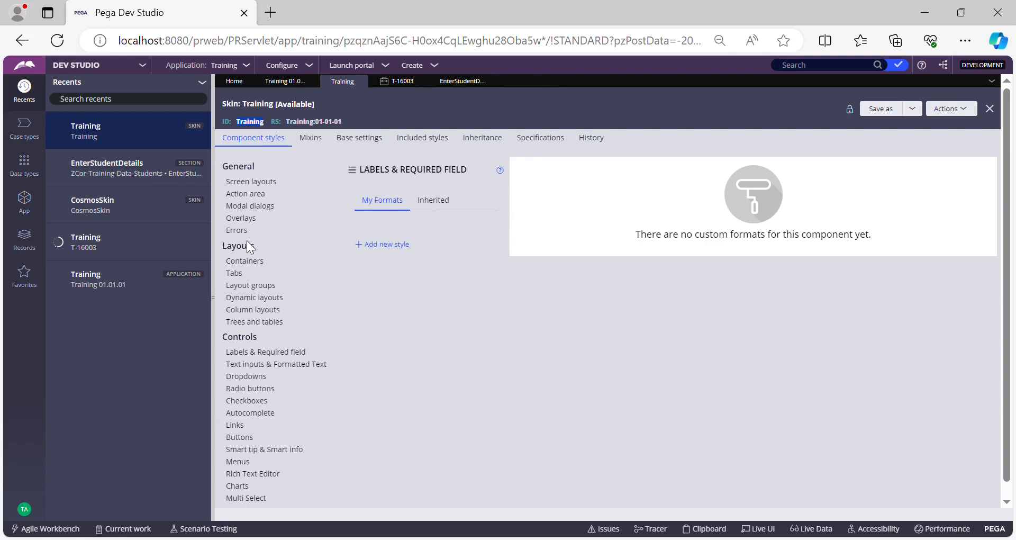
pyautogui.click(415, 104)
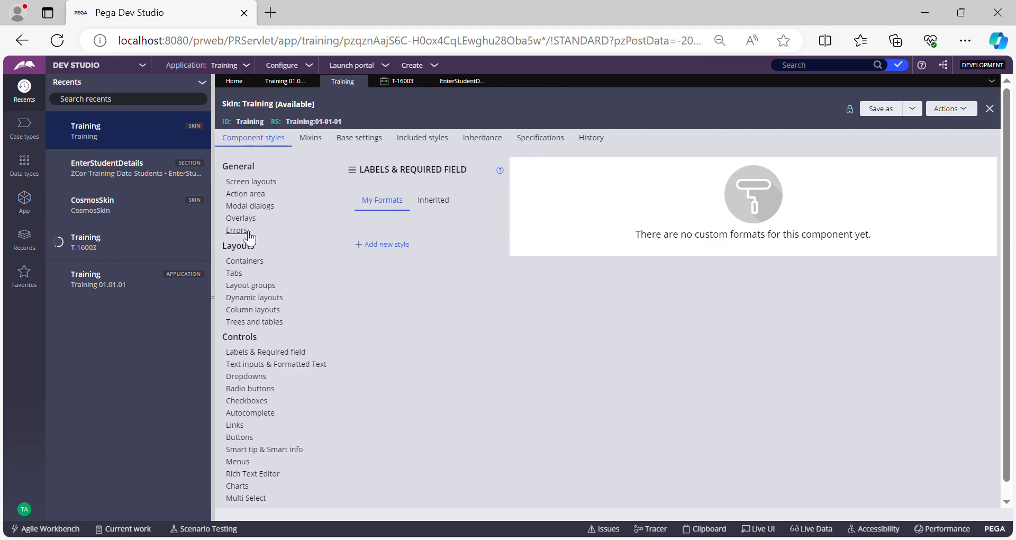
pyautogui.click(244, 355)
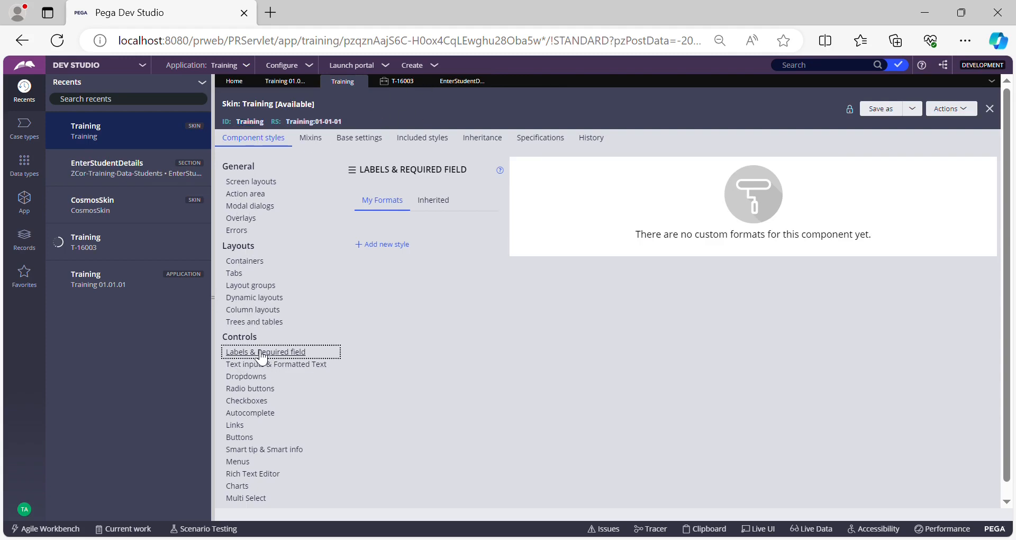
pyautogui.click(433, 201)
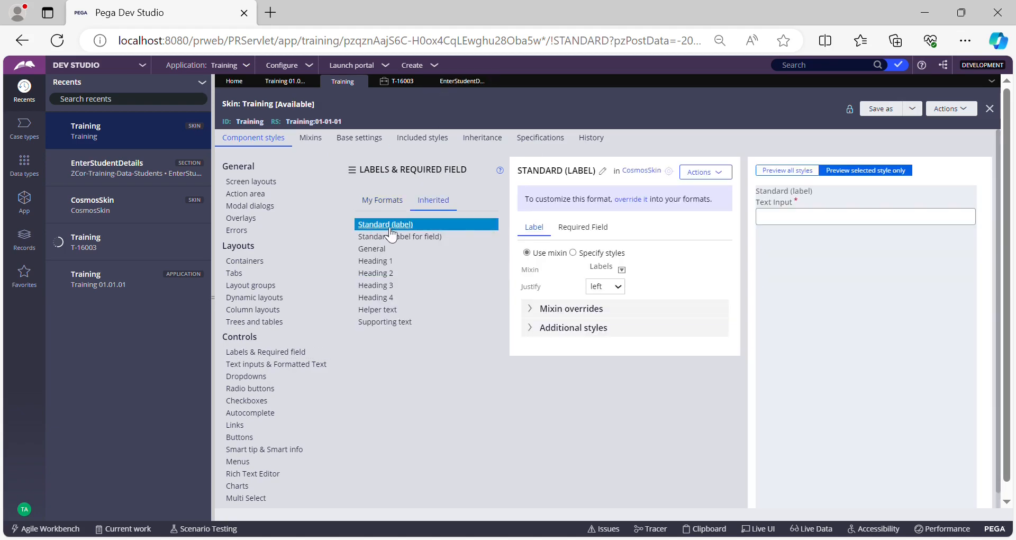
pyautogui.click(381, 229)
# - Check the field's Label format against the preview of the inherited Standard (label) format in the Training skin
pyautogui.click(447, 81)
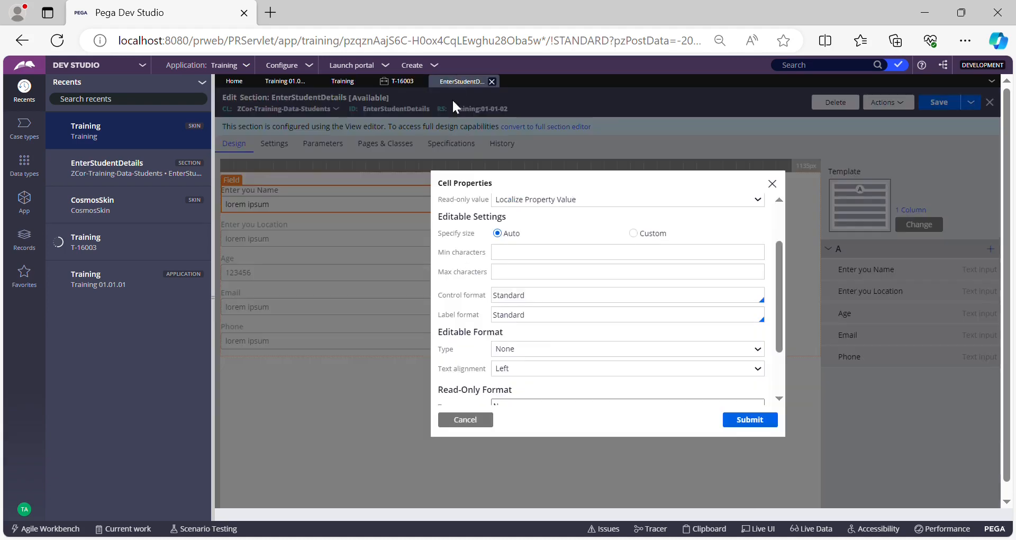
pyautogui.click(519, 317)
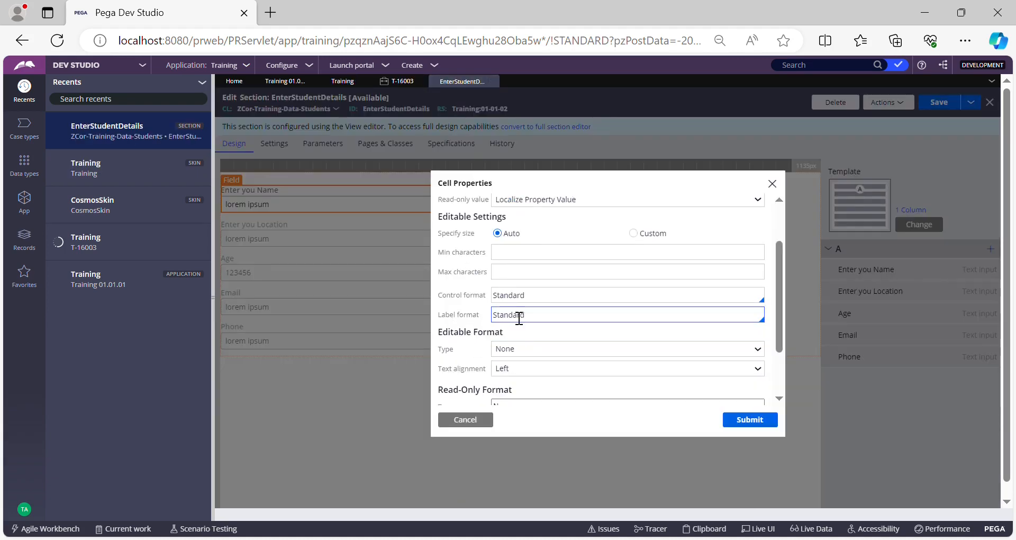
pyautogui.click(343, 82)
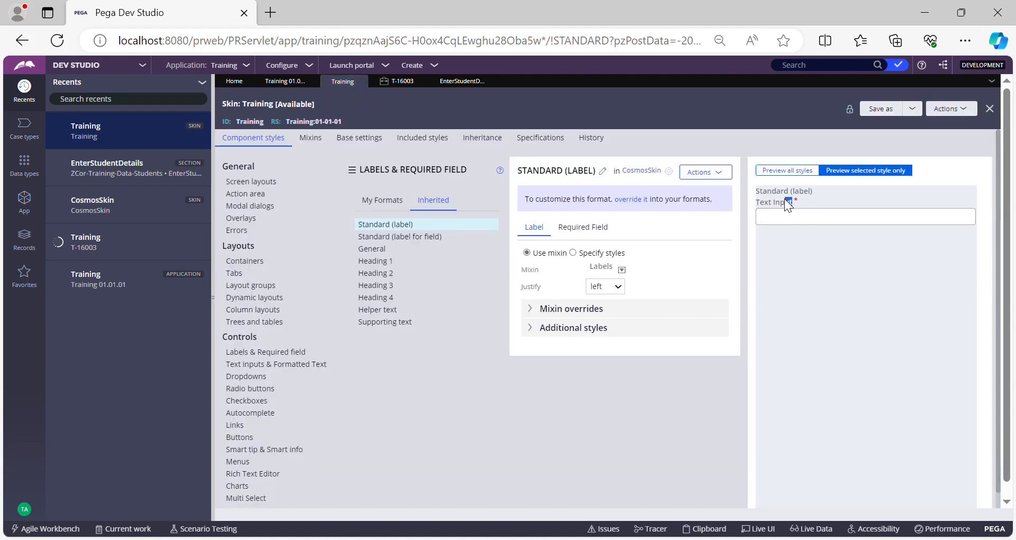
pyautogui.moveTo(760, 197); pyautogui.dragTo(755, 191)
pyautogui.click(811, 202)
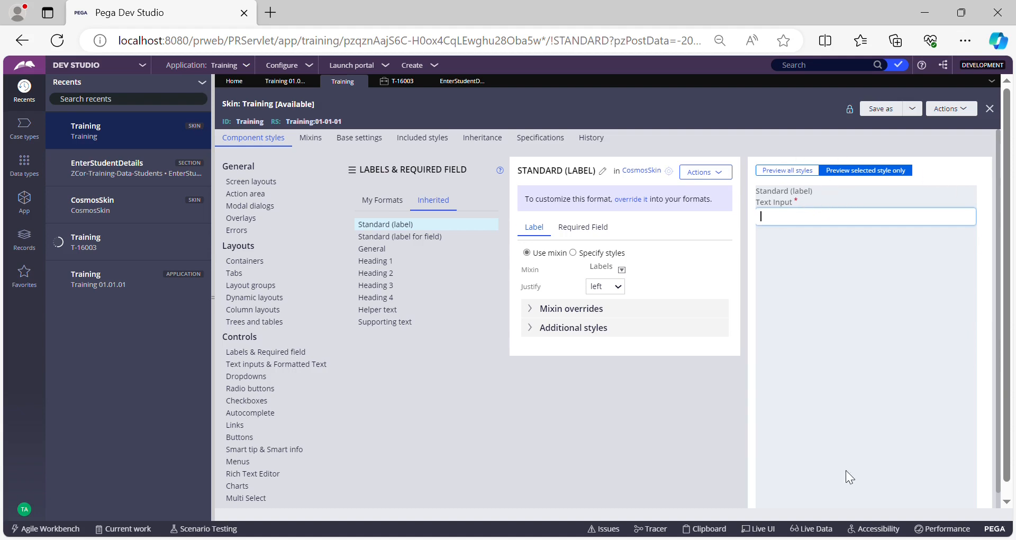
pyautogui.moveTo(793, 202); pyautogui.dragTo(757, 193)
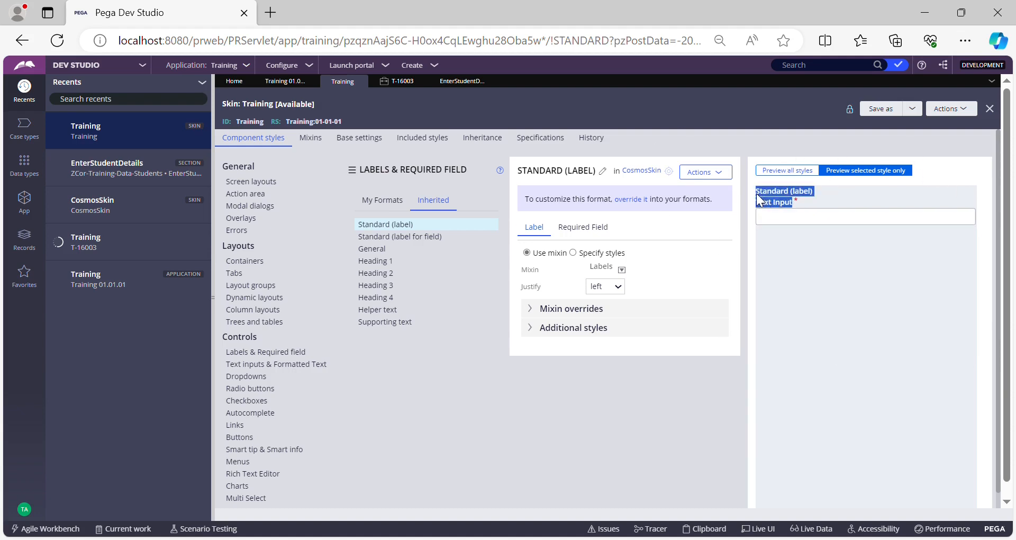
pyautogui.click(804, 199)
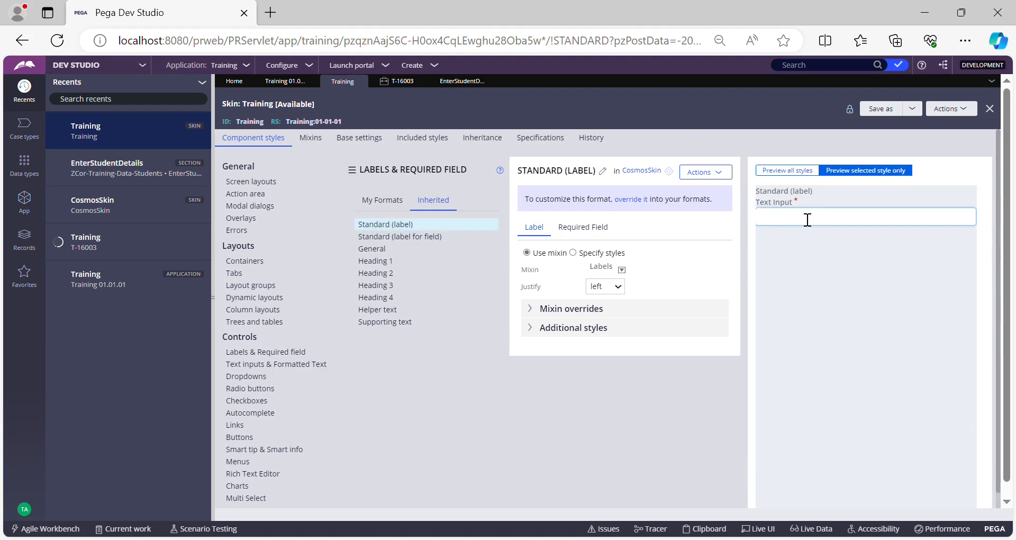
pyautogui.moveTo(799, 202); pyautogui.dragTo(756, 190)
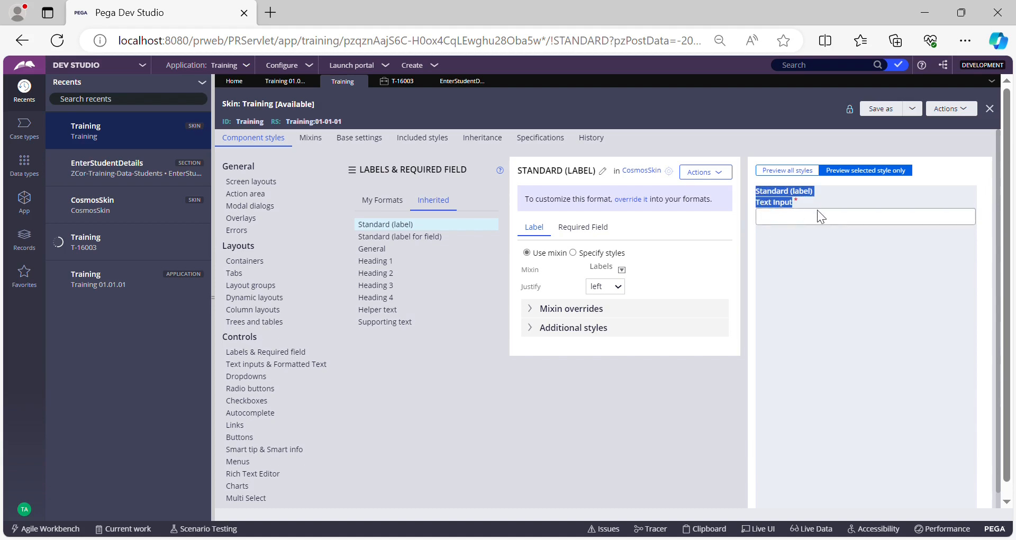
pyautogui.click(793, 204)
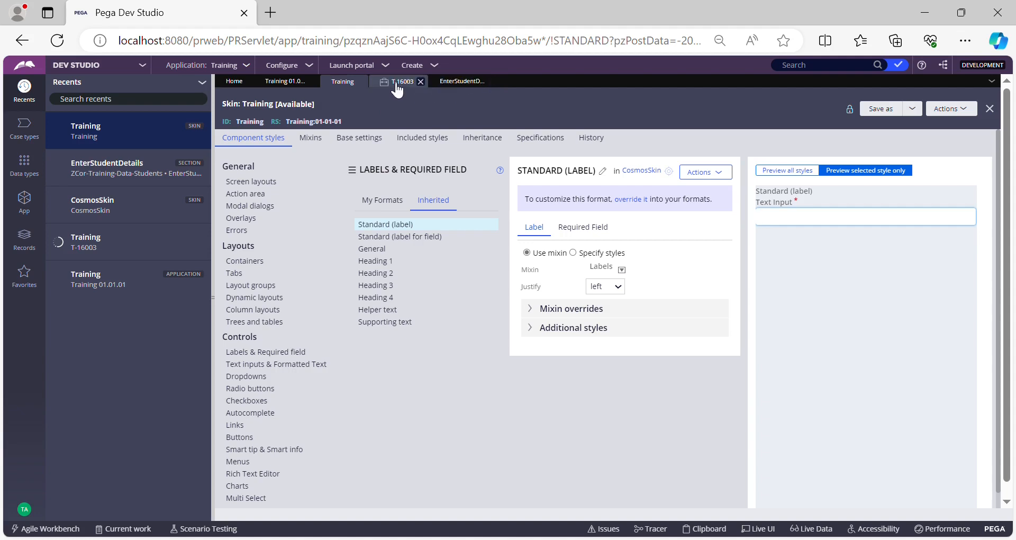
# - Preview the other inherited label formats one by one, from Standard (label for field) through the headings to Supporting text
pyautogui.click(385, 242)
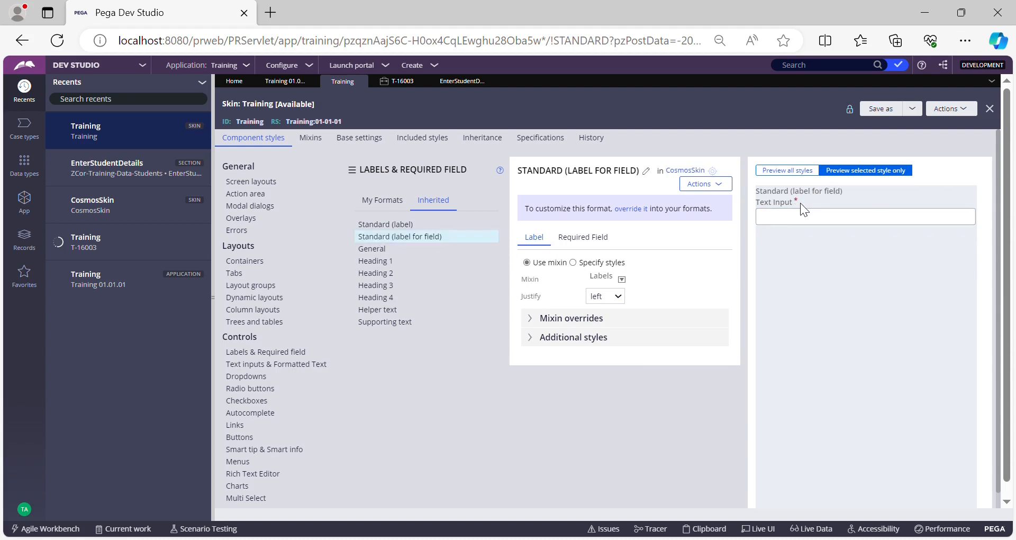
pyautogui.click(373, 249)
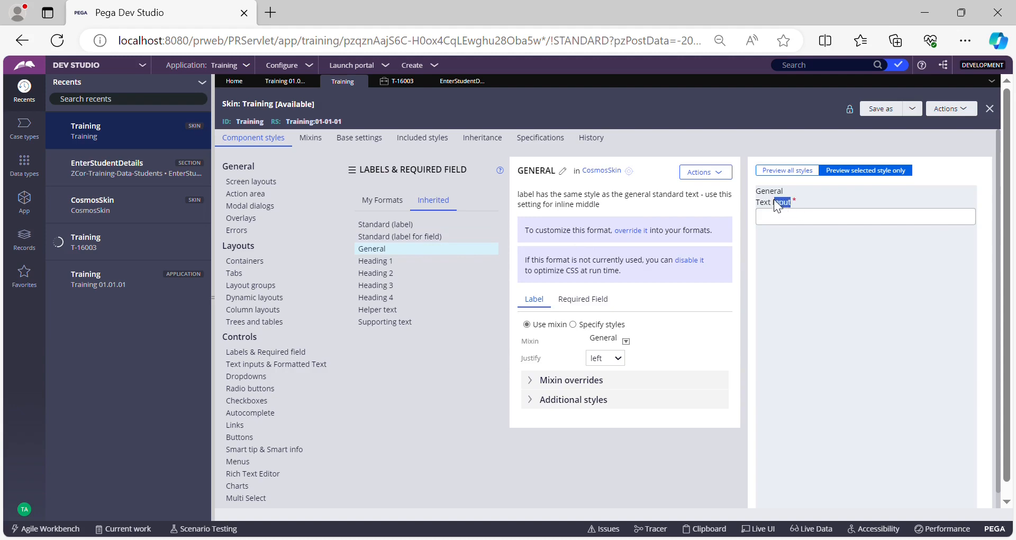
pyautogui.moveTo(773, 199); pyautogui.dragTo(759, 206)
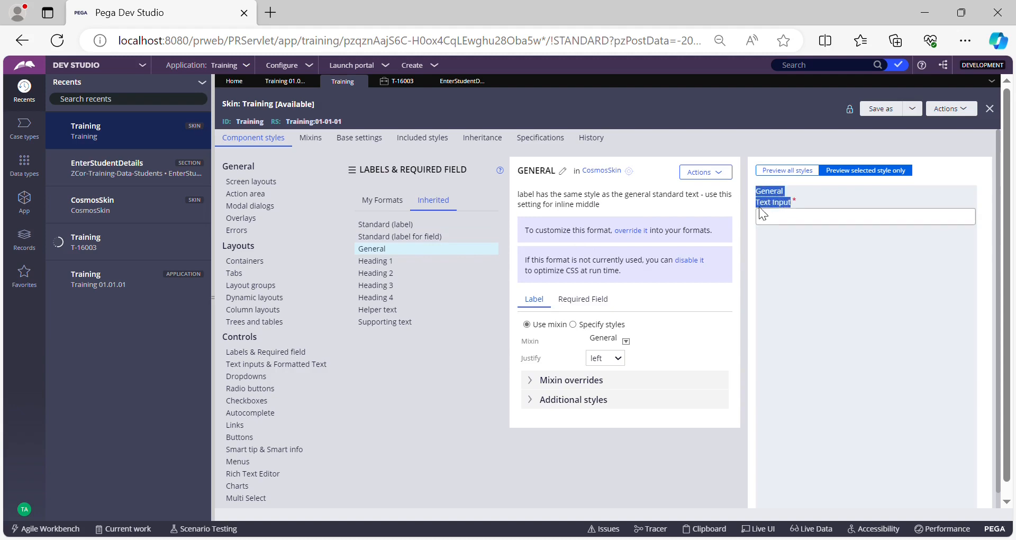
pyautogui.click(389, 261)
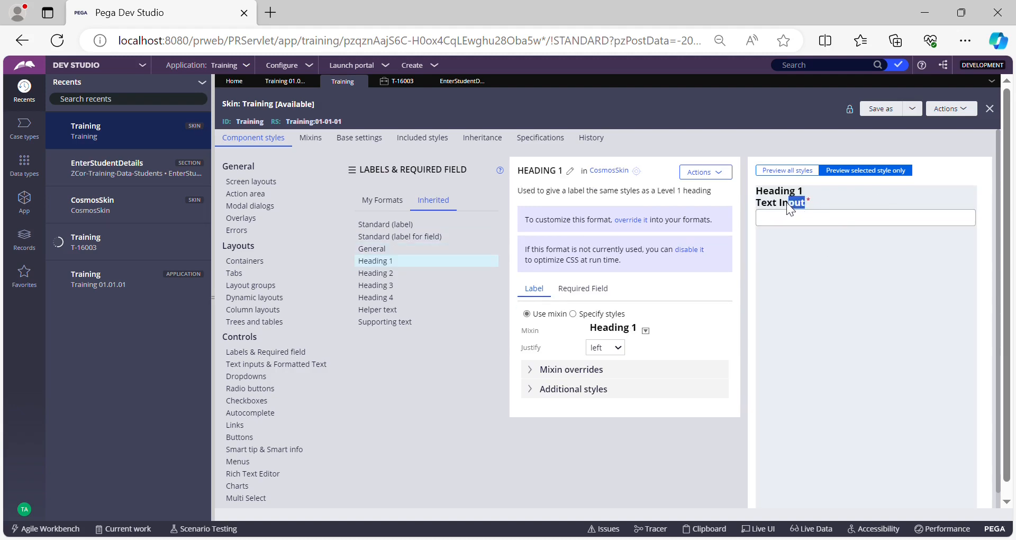
pyautogui.click(379, 274)
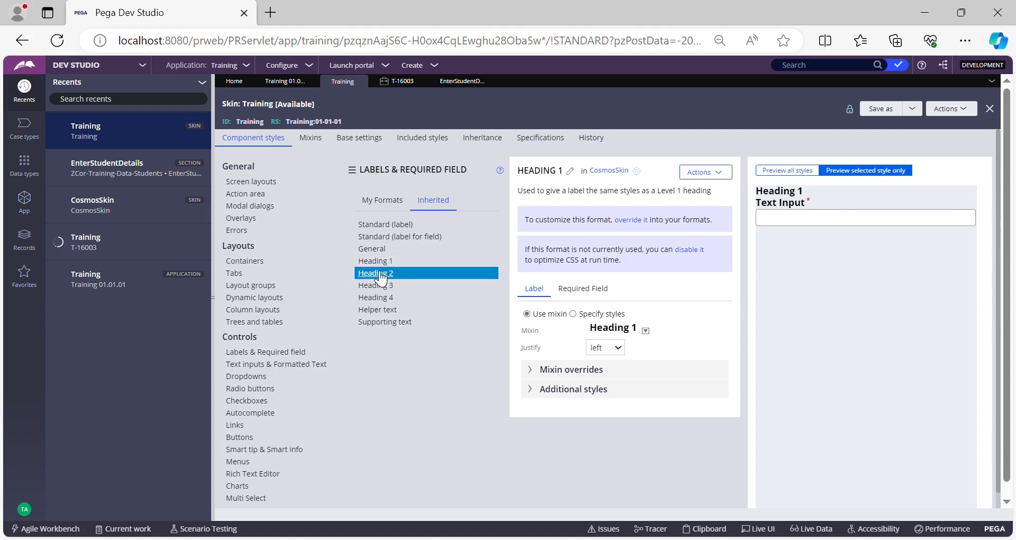
pyautogui.click(380, 286)
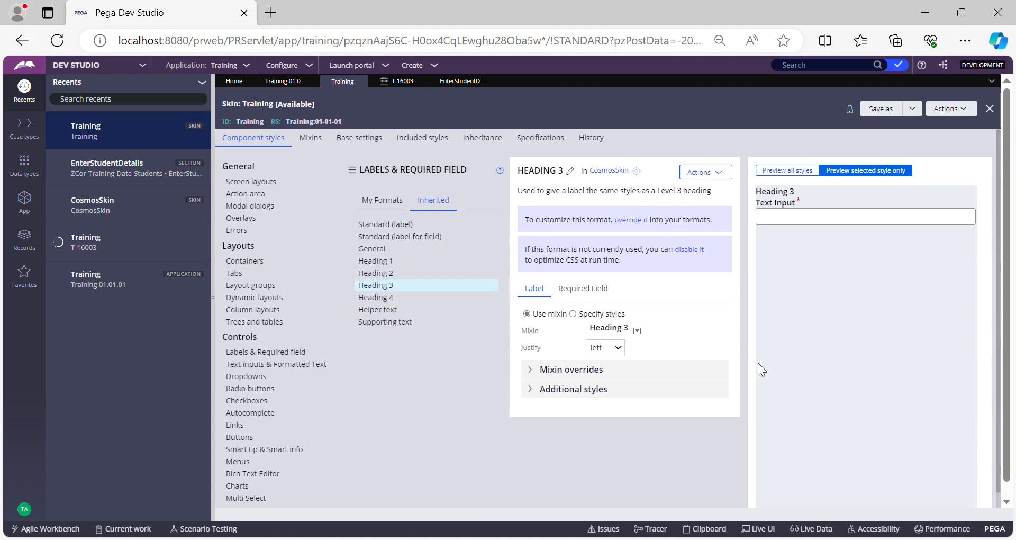
pyautogui.click(826, 287)
pyautogui.click(374, 299)
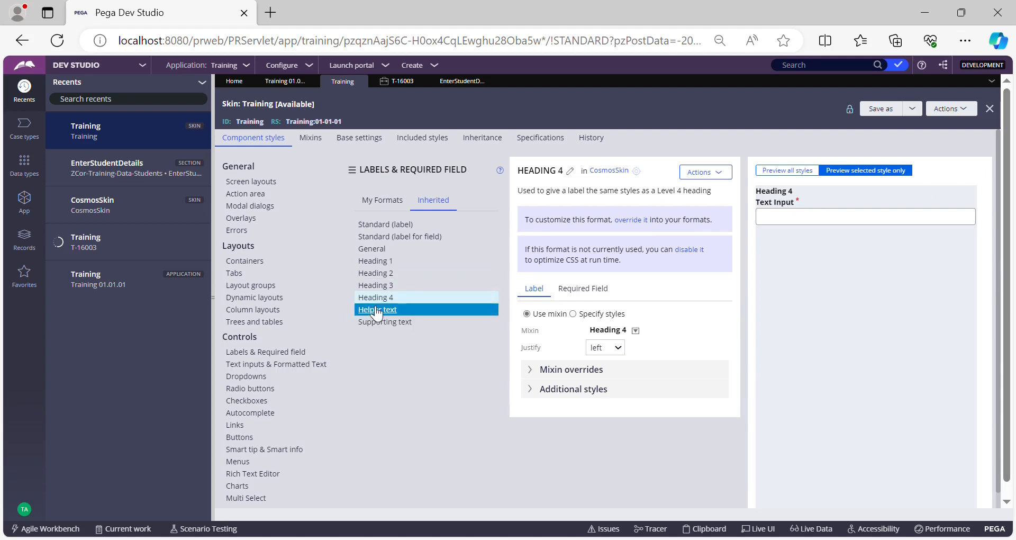
pyautogui.click(377, 313)
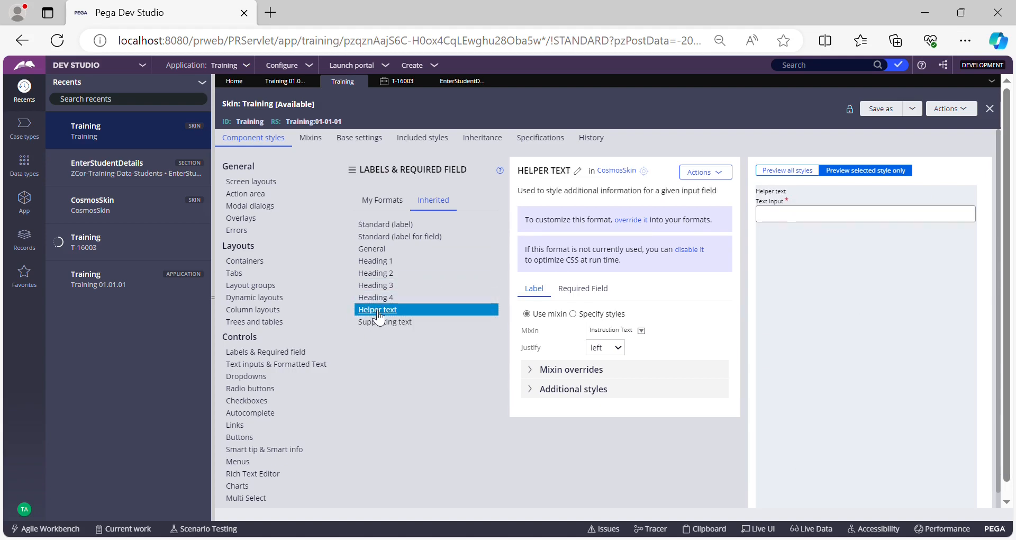
pyautogui.click(378, 322)
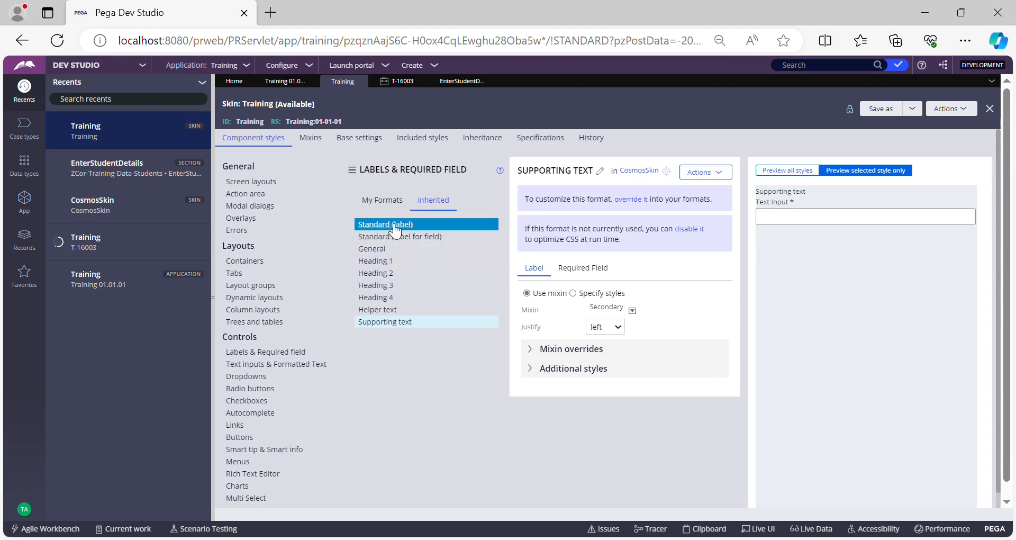
# - Examine the Heading 1 label format preview and return to the cell properties in the EnterStudentDetails section
pyautogui.click(379, 267)
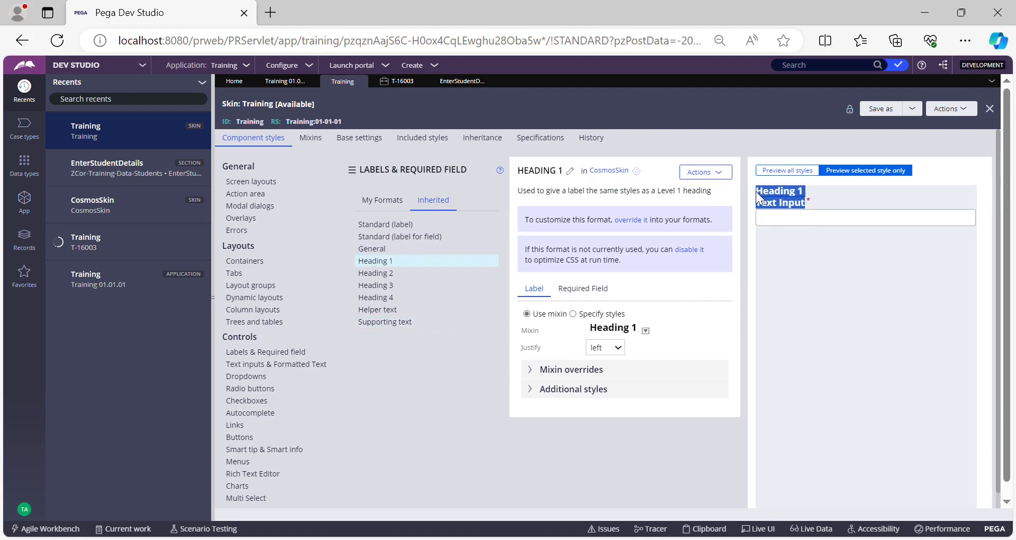
pyautogui.click(812, 223)
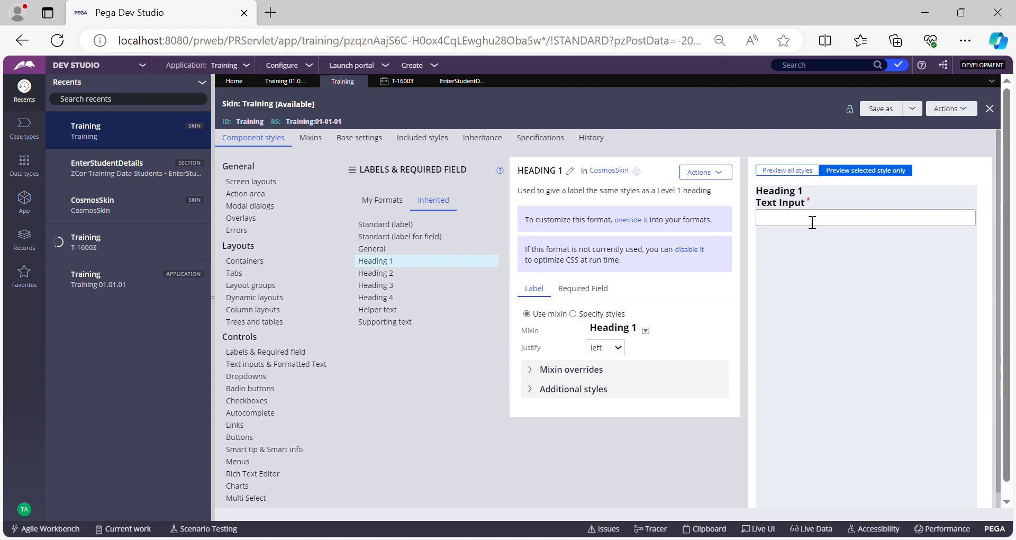
pyautogui.click(870, 280)
pyautogui.moveTo(806, 203); pyautogui.dragTo(754, 192)
pyautogui.click(866, 312)
pyautogui.click(875, 316)
pyautogui.click(465, 81)
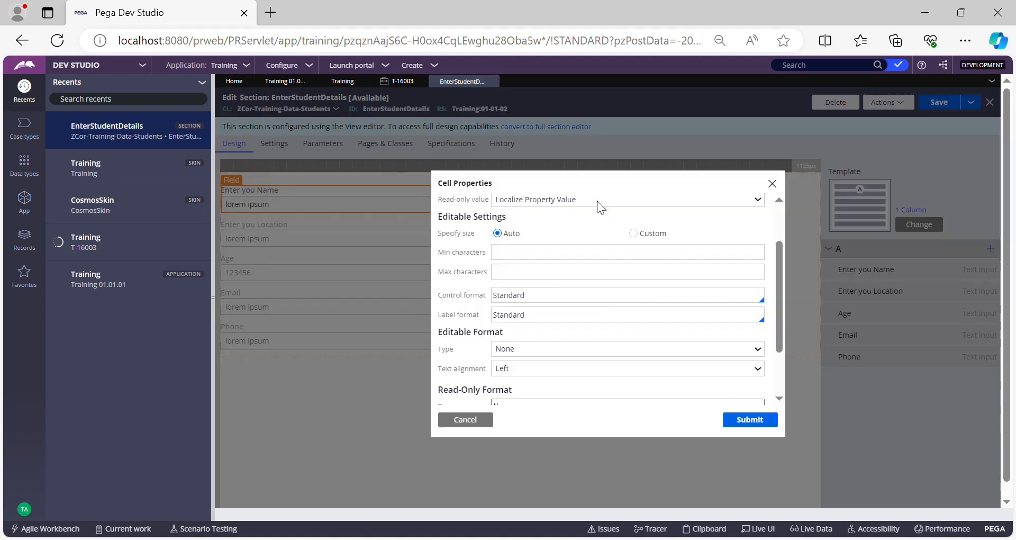
# - Set the "Enter you Name" field's label format to Heading 3
pyautogui.click(552, 319)
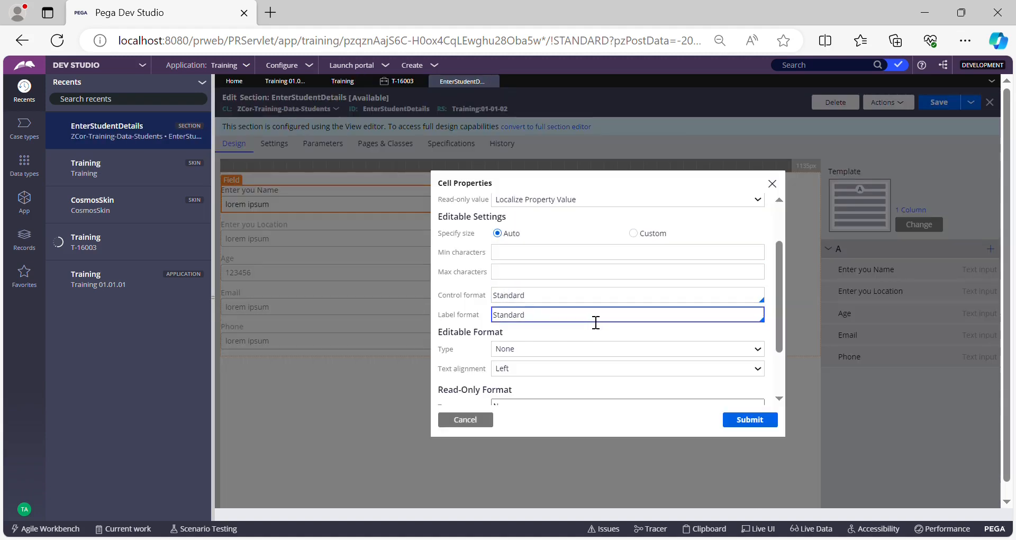
pyautogui.press('BackSpace')
pyautogui.press('BackSpace')
pyautogui.press('BackSpace')
pyautogui.press('BackSpace')
pyautogui.press('BackSpace')
pyautogui.press('BackSpace')
pyautogui.press('BackSpace')
pyautogui.press('BackSpace')
pyautogui.write('hea')
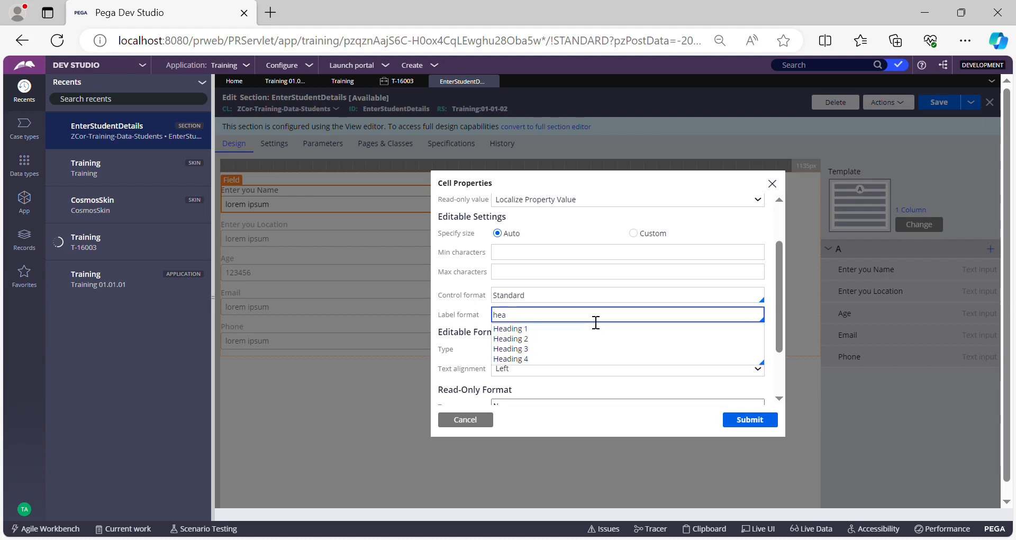
pyautogui.press('Down')
pyautogui.press('Down')
pyautogui.press('Down')
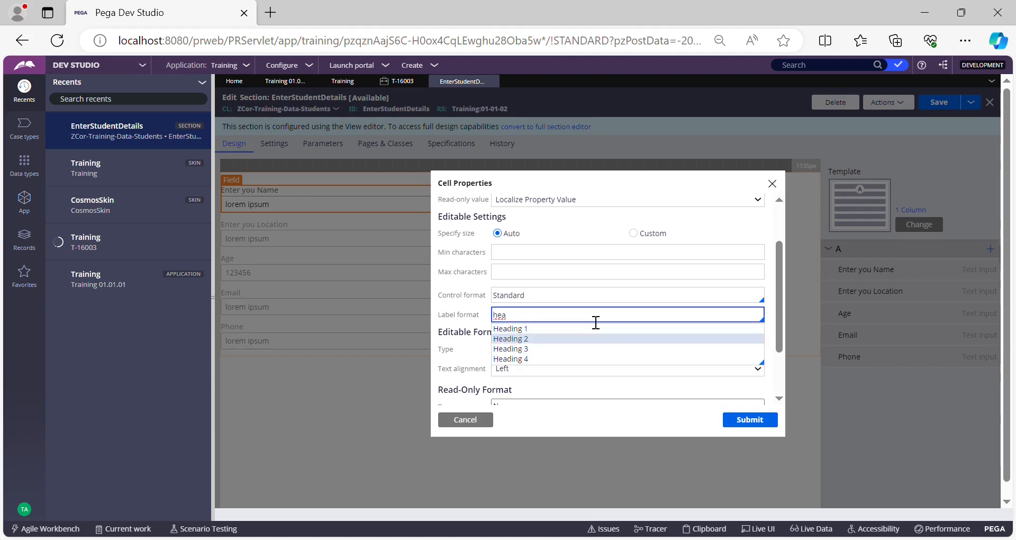
pyautogui.press('Return')
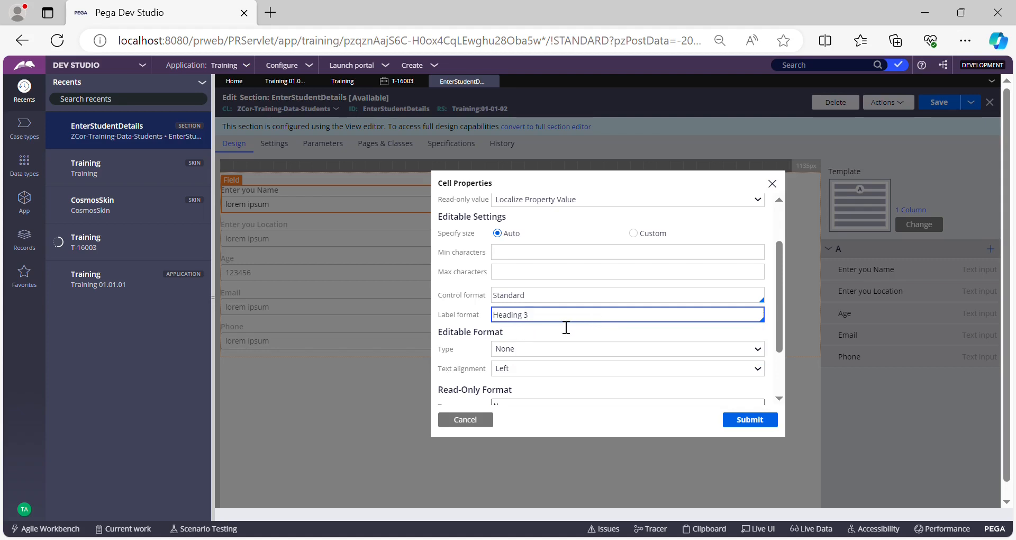
# - Compare the previews of the inherited Heading 3 and Heading 2 label formats in the Training skin
pyautogui.click(343, 82)
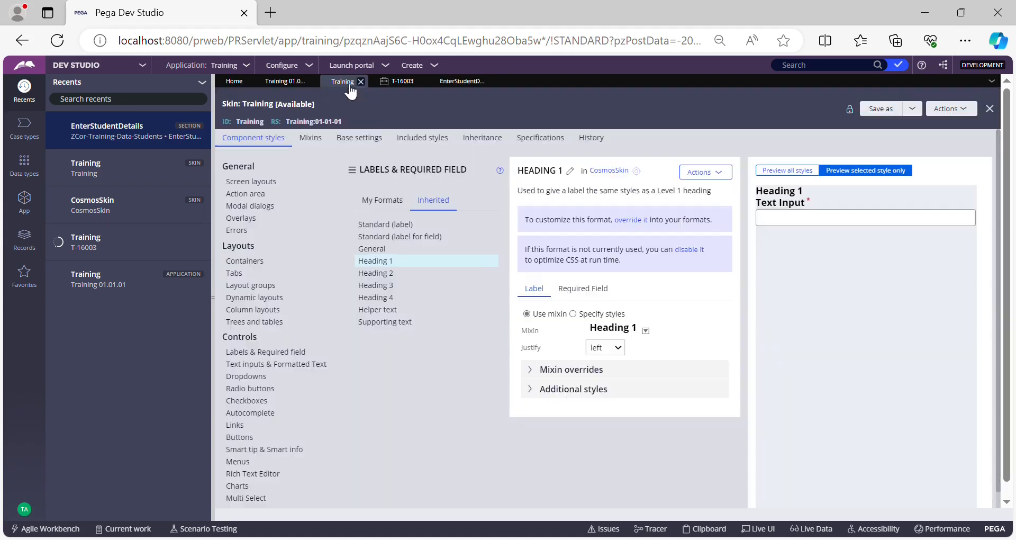
pyautogui.click(377, 288)
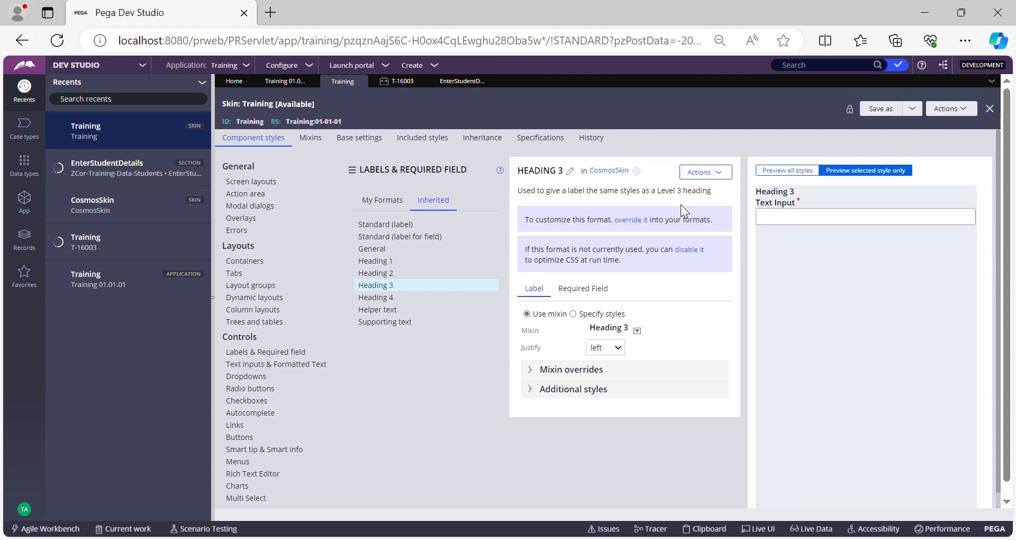
pyautogui.click(377, 273)
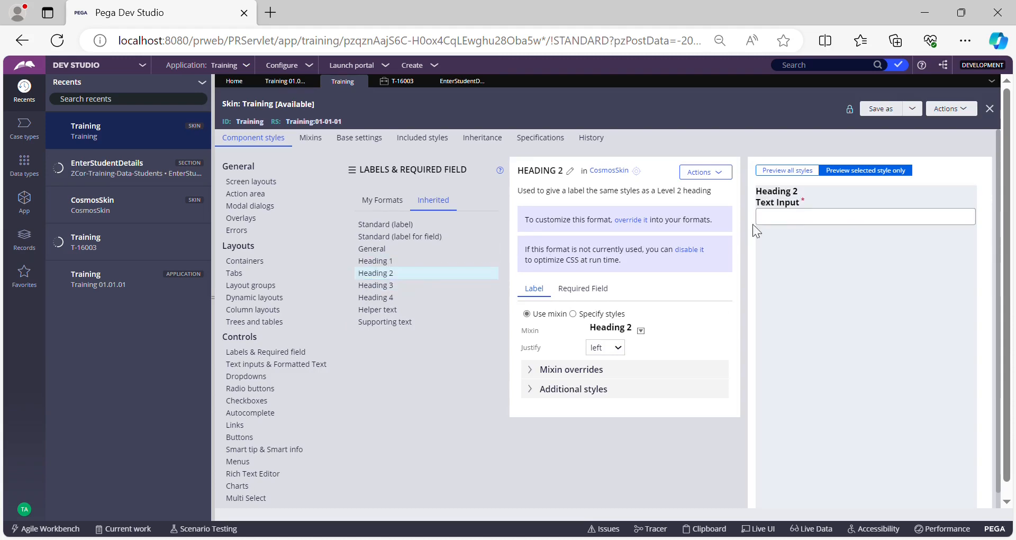
# - Set the "Enter you Name" field's label format to Heading 2 in the EnterStudentDetails section and save the section
pyautogui.click(463, 82)
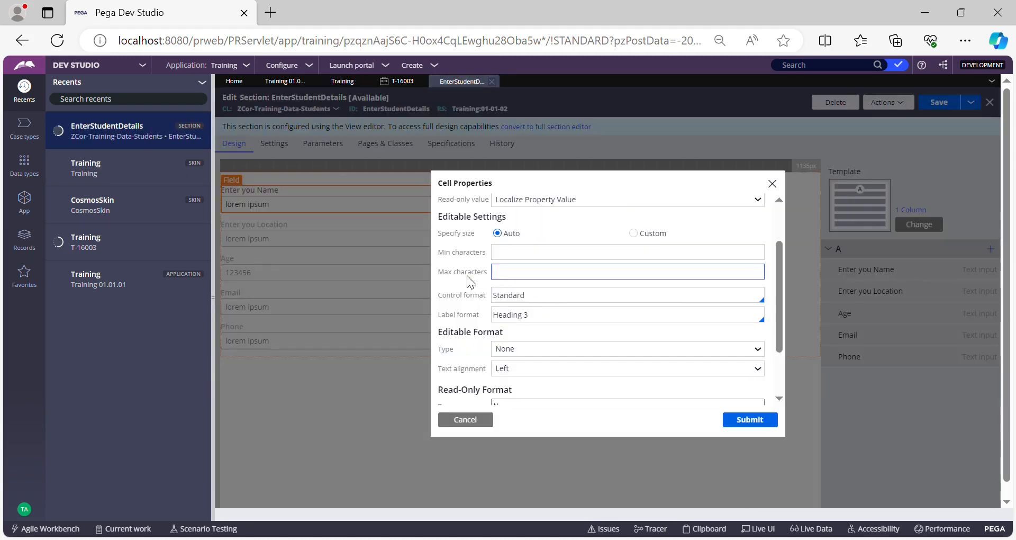
pyautogui.click(550, 319)
pyautogui.press('BackSpace')
pyautogui.write('2')
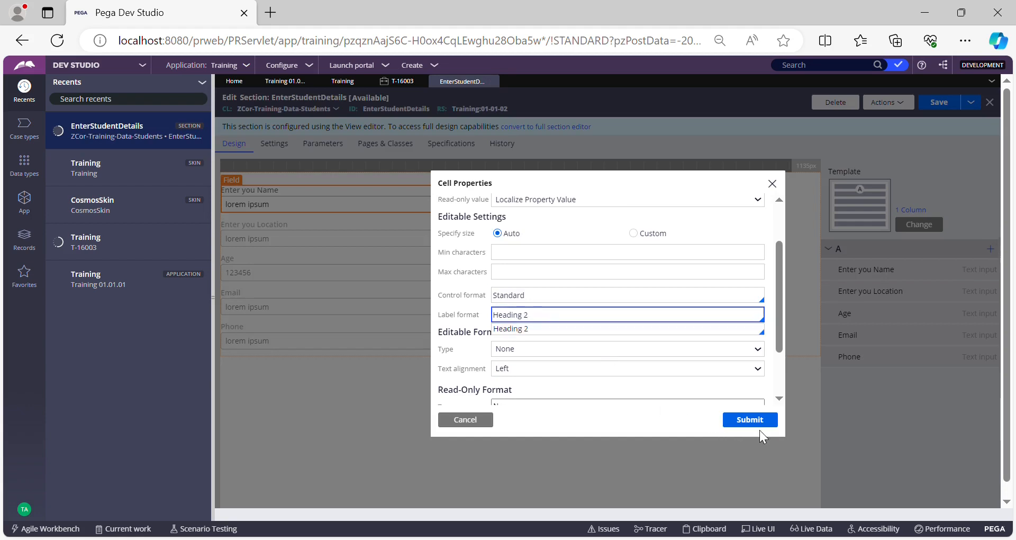
pyautogui.click(755, 420)
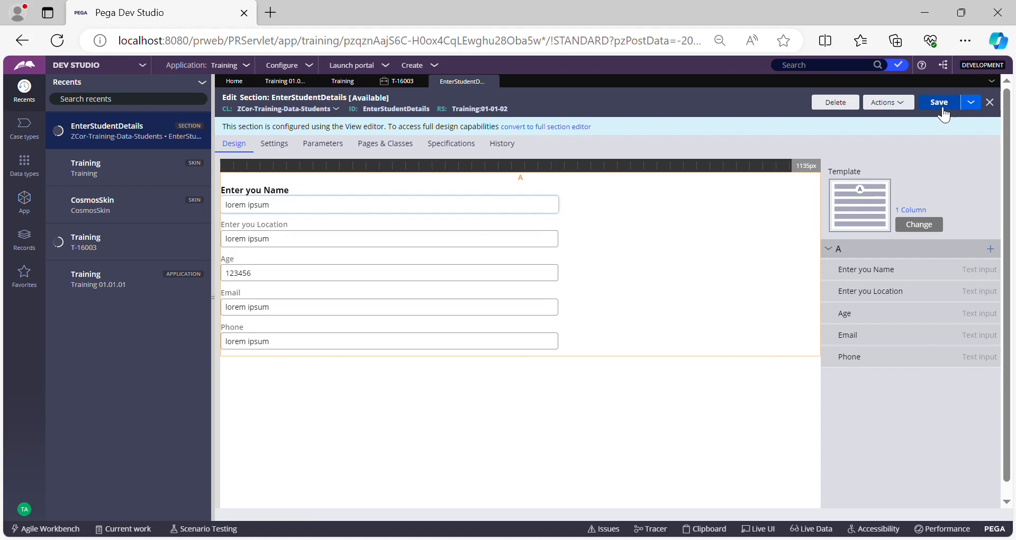
pyautogui.click(939, 102)
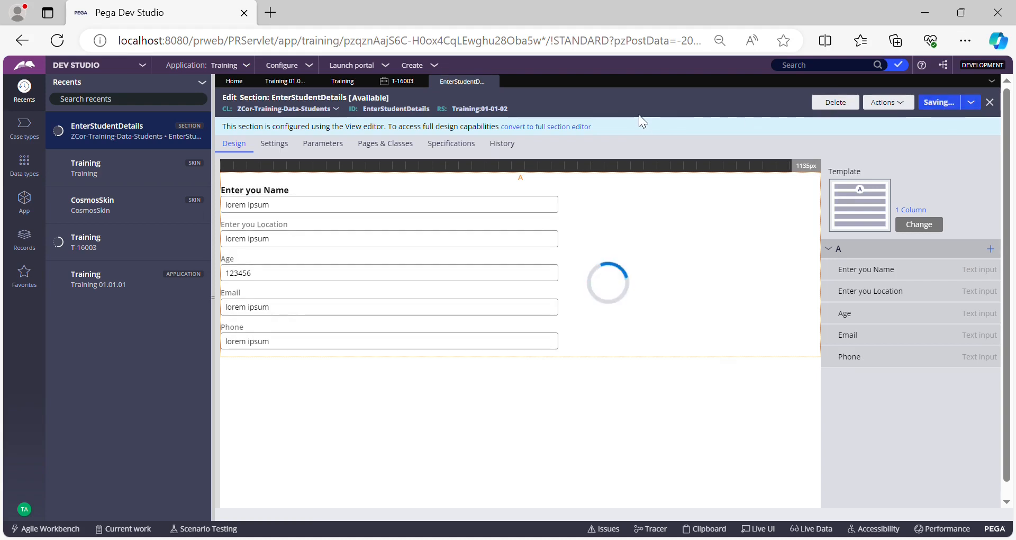
# - Refresh the Training case, discarding its unsaved changes, and reopen Enter Student Details with "Are you an New user?" ticked
pyautogui.click(396, 83)
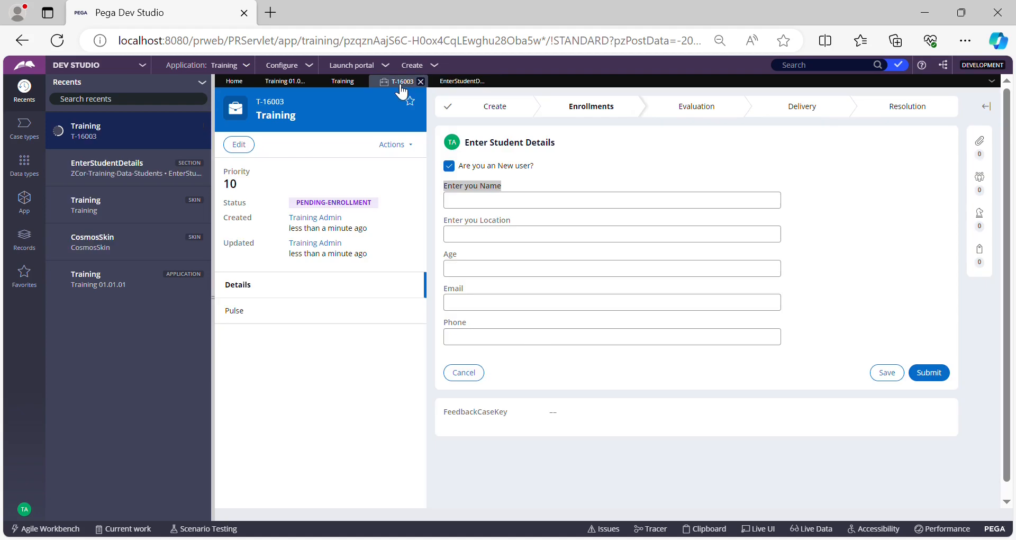
pyautogui.click(392, 144)
pyautogui.click(361, 235)
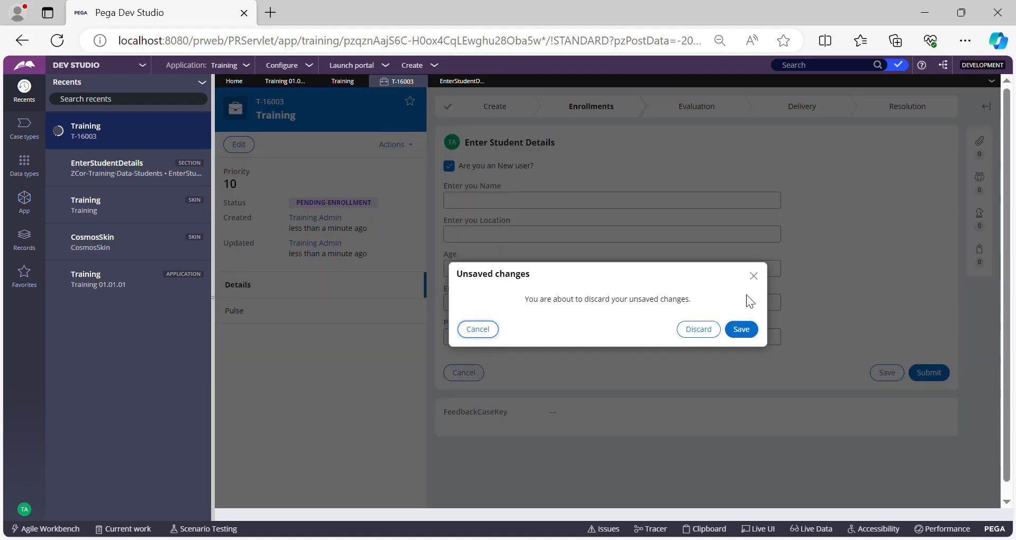
pyautogui.click(707, 332)
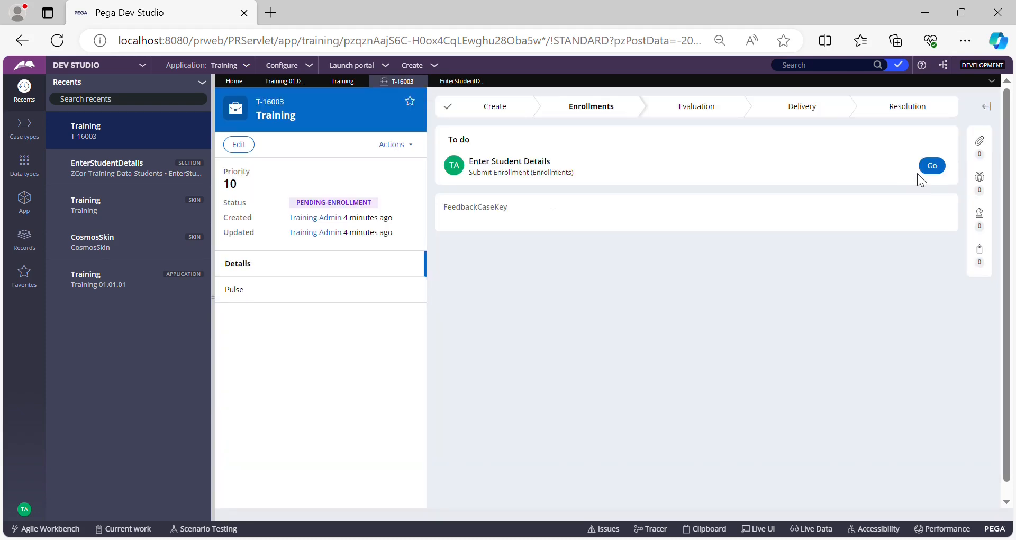
pyautogui.click(924, 170)
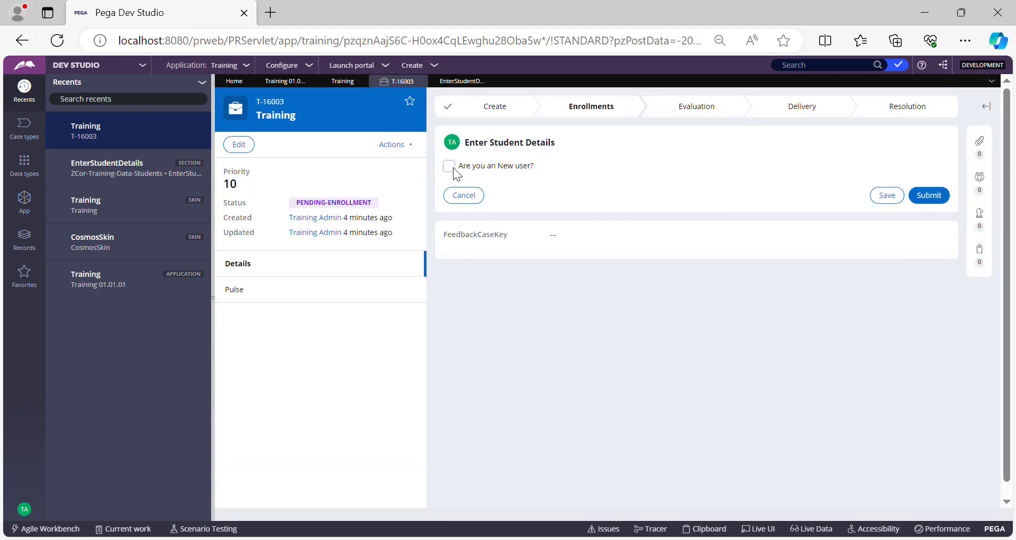
pyautogui.click(451, 167)
# - Examine how the "Enter you Name" label is styled compared with the other labels in the Enter Student Details form
pyautogui.moveTo(513, 187)
pyautogui.mouseDown()
pyautogui.moveTo(443, 187)
pyautogui.moveTo(516, 185)
pyautogui.mouseUp()
pyautogui.click(554, 187)
pyautogui.click(570, 185)
pyautogui.click(531, 186)
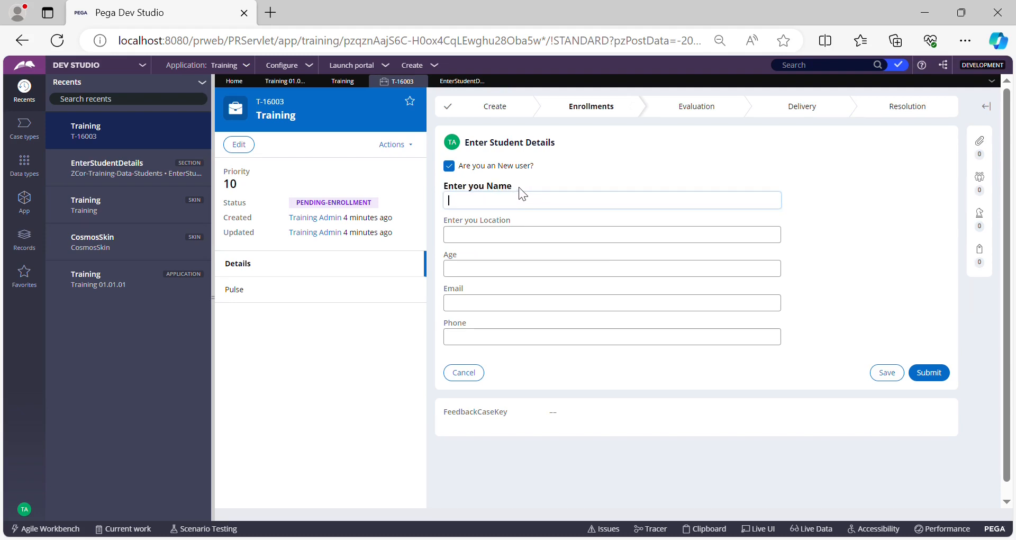
pyautogui.moveTo(518, 185); pyautogui.dragTo(445, 186)
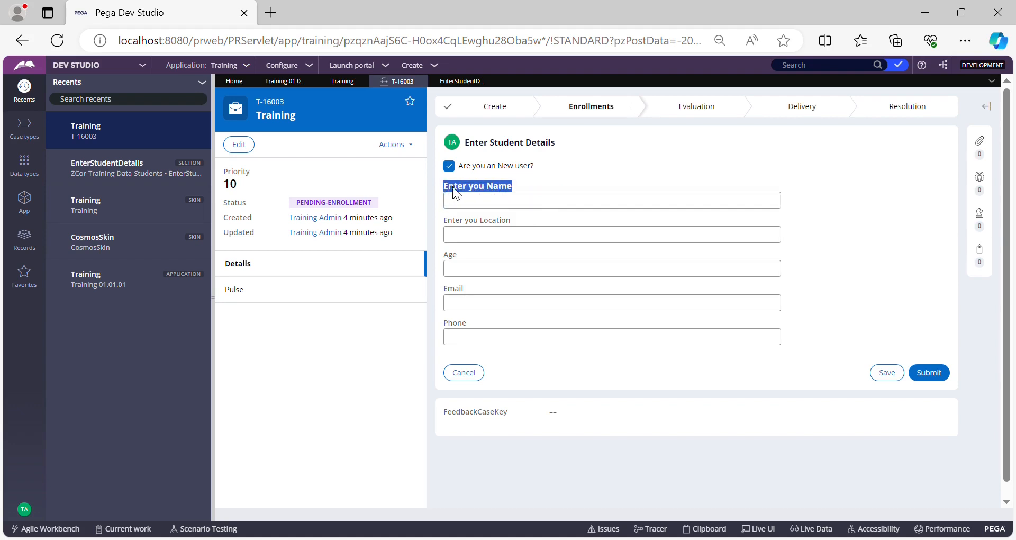
pyautogui.click(545, 186)
pyautogui.click(526, 183)
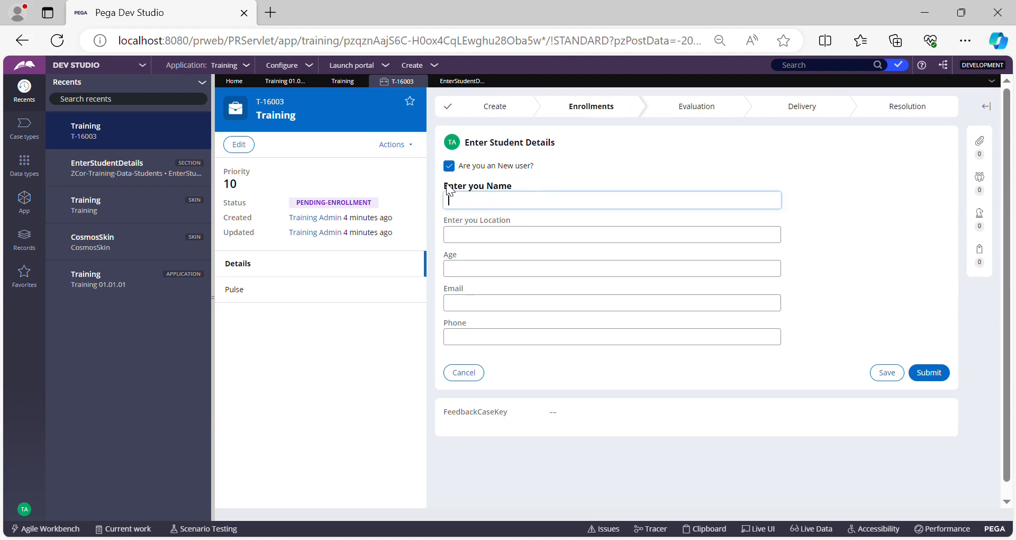
pyautogui.moveTo(448, 188); pyautogui.dragTo(502, 187)
pyautogui.click(542, 189)
pyautogui.moveTo(442, 187)
pyautogui.mouseDown()
pyautogui.moveTo(519, 186)
pyautogui.moveTo(443, 186)
pyautogui.mouseUp()
pyautogui.click(545, 188)
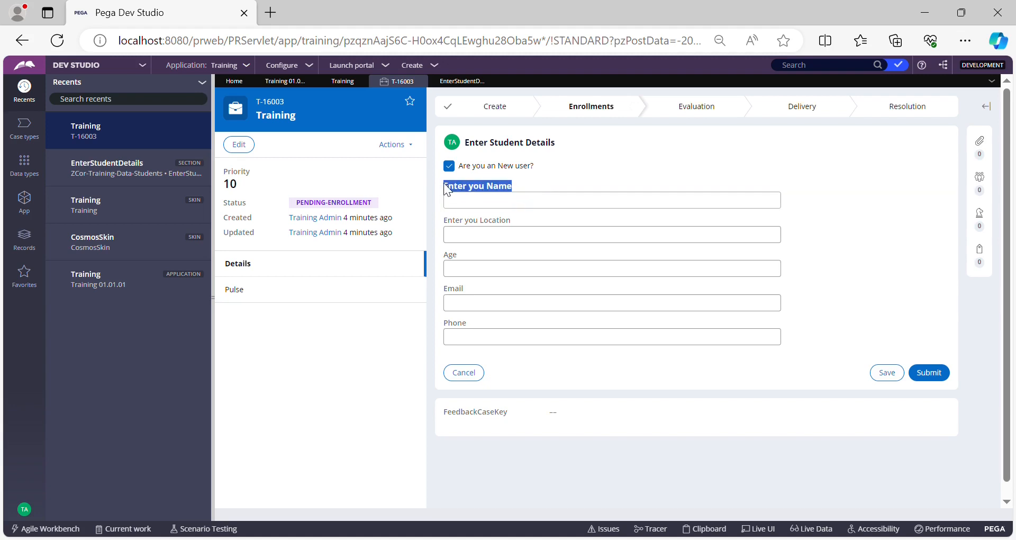
pyautogui.click(528, 185)
# - Save the Training skin as a new editable version in the Training ruleset 01-01-02
pyautogui.click(467, 82)
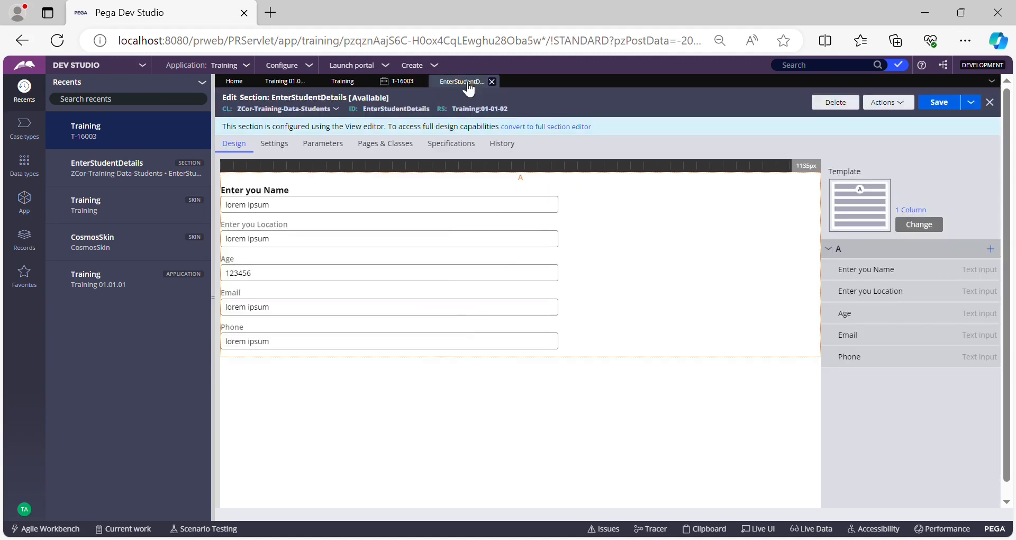
pyautogui.click(344, 83)
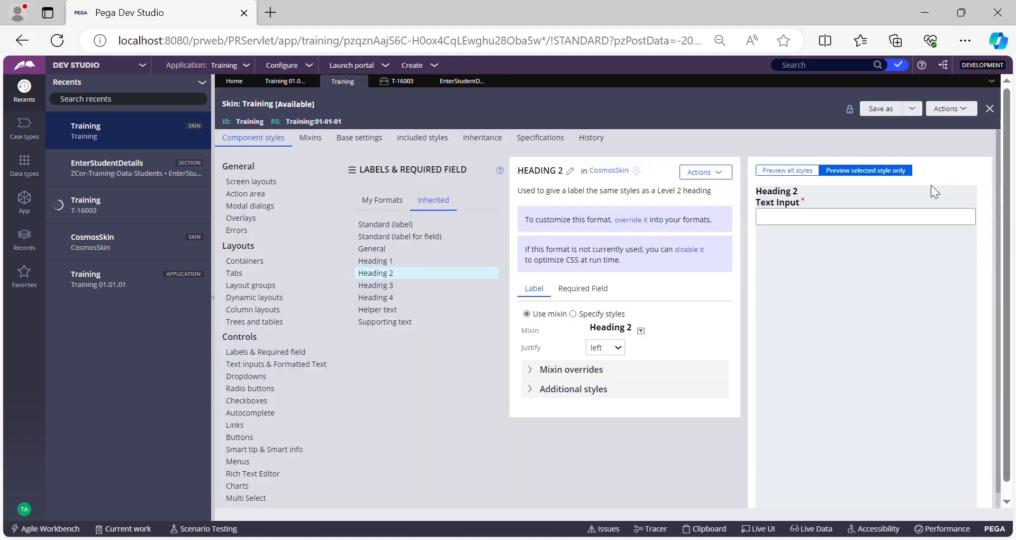
pyautogui.click(915, 114)
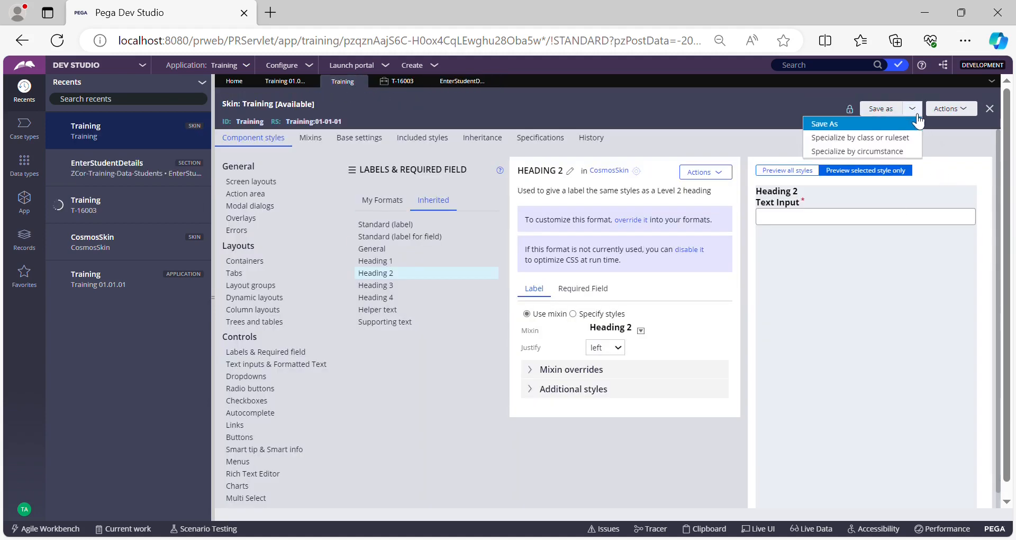
pyautogui.click(879, 124)
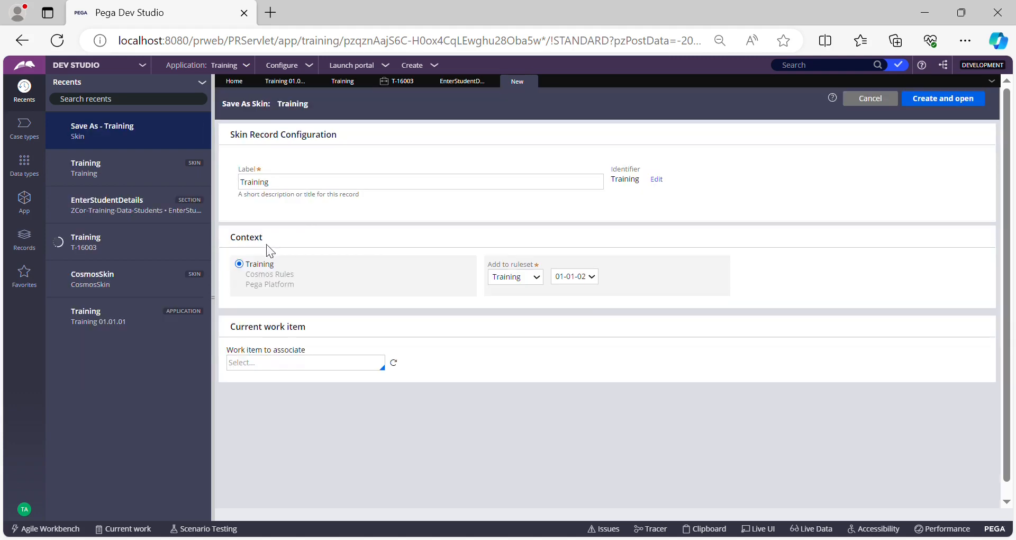
pyautogui.click(955, 103)
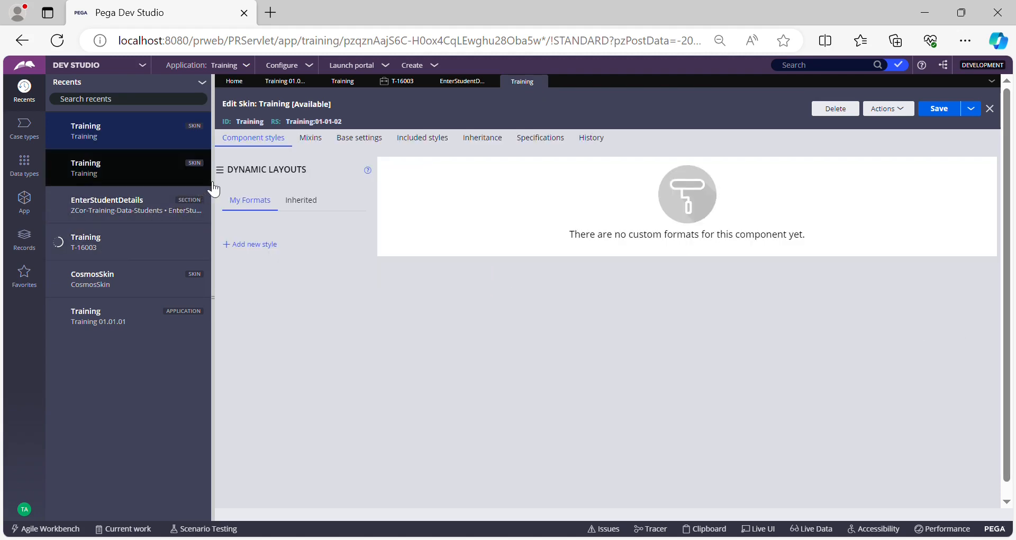
# - Save the inherited Standard (label) format of Labels & Required field as a custom format named Green Label
pyautogui.click(219, 169)
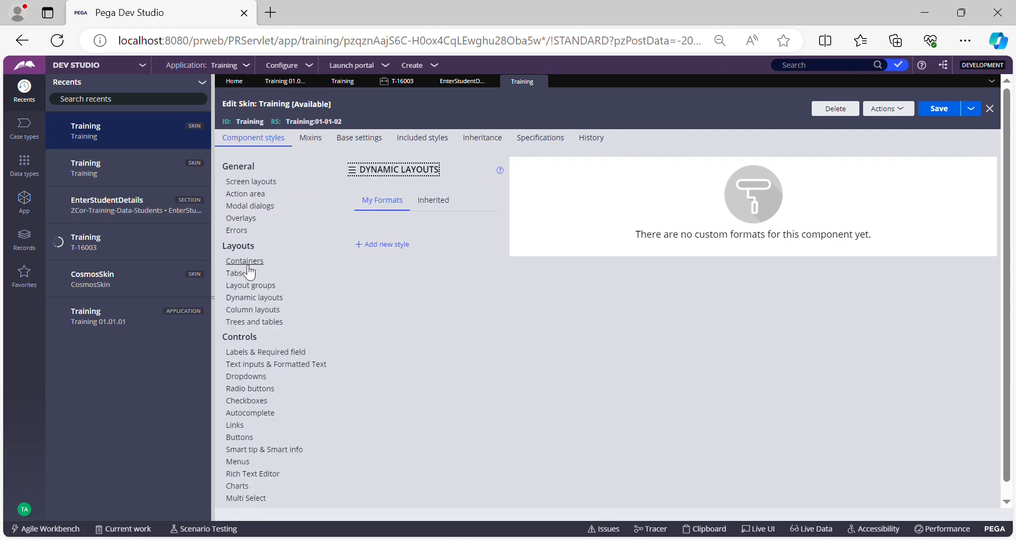
pyautogui.click(265, 352)
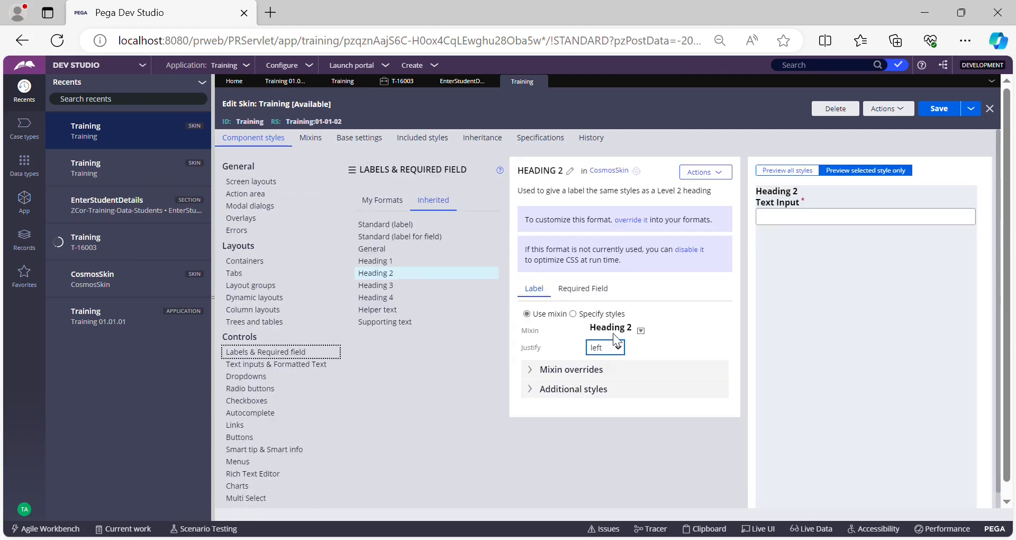
pyautogui.click(473, 226)
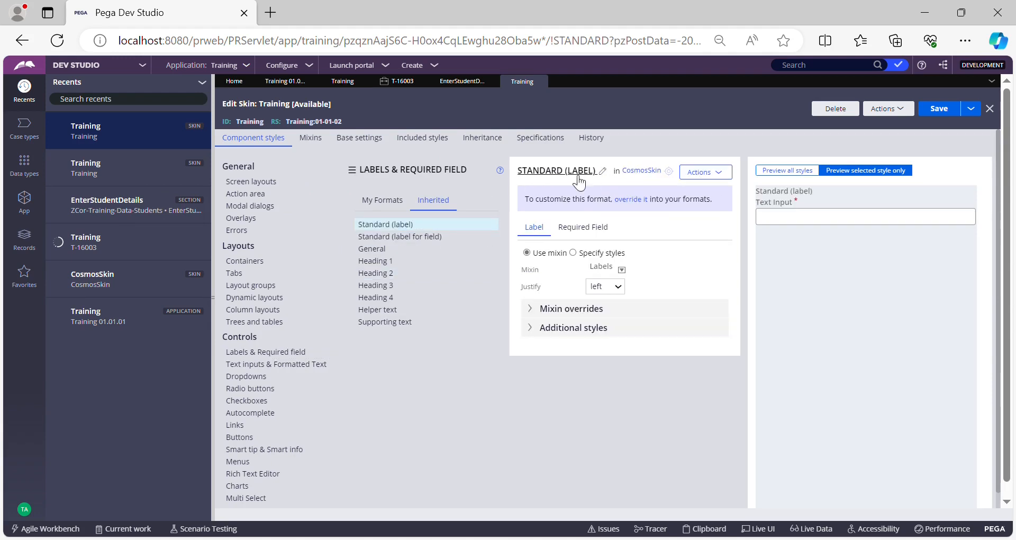
pyautogui.click(390, 225)
pyautogui.click(718, 178)
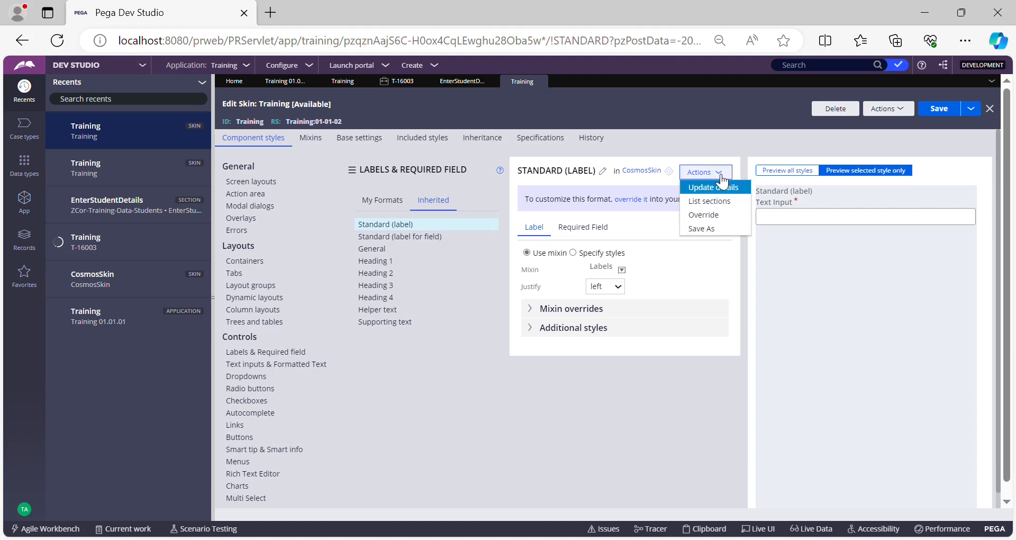
pyautogui.click(711, 229)
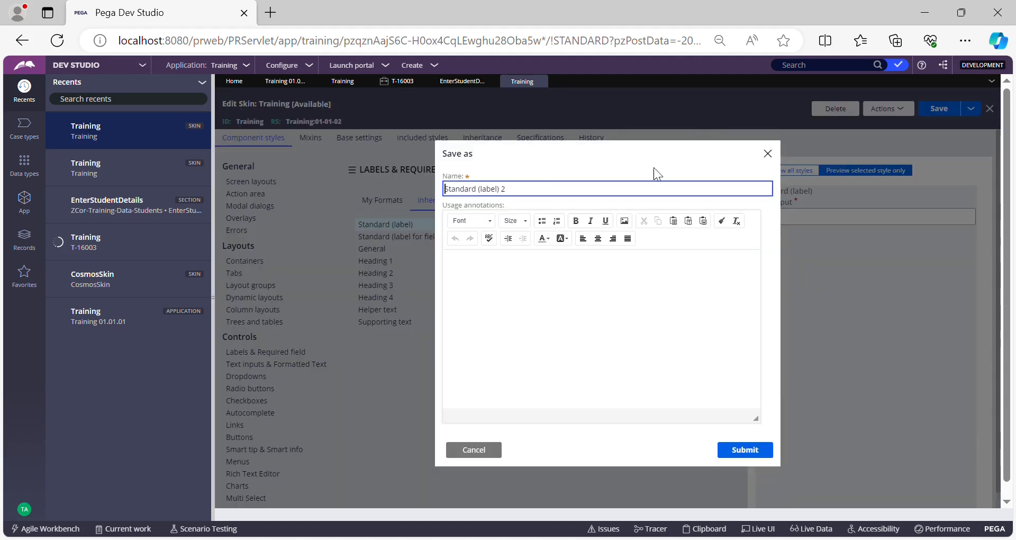
pyautogui.hotkey('ctrl', 'a')
pyautogui.press('BackSpace')
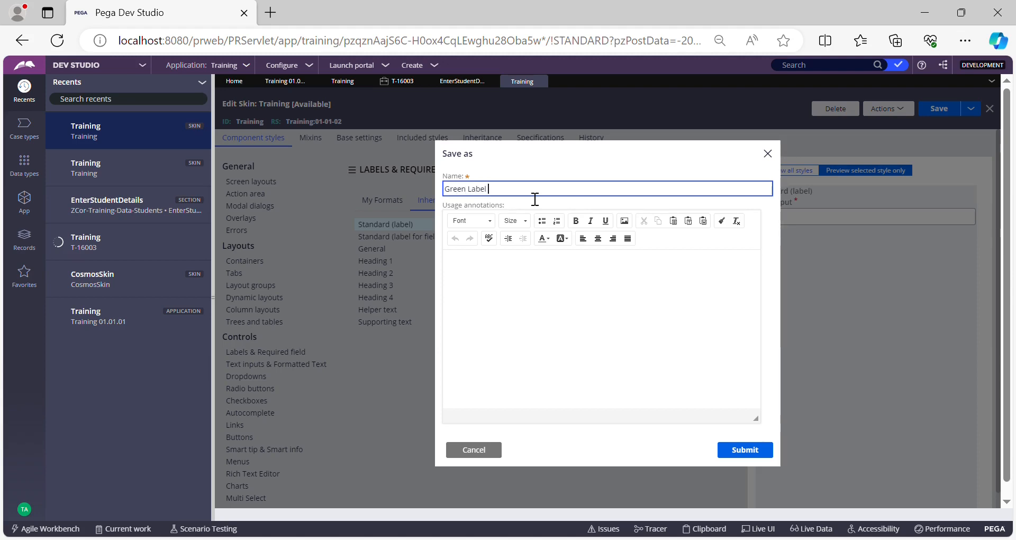
pyautogui.click(556, 313)
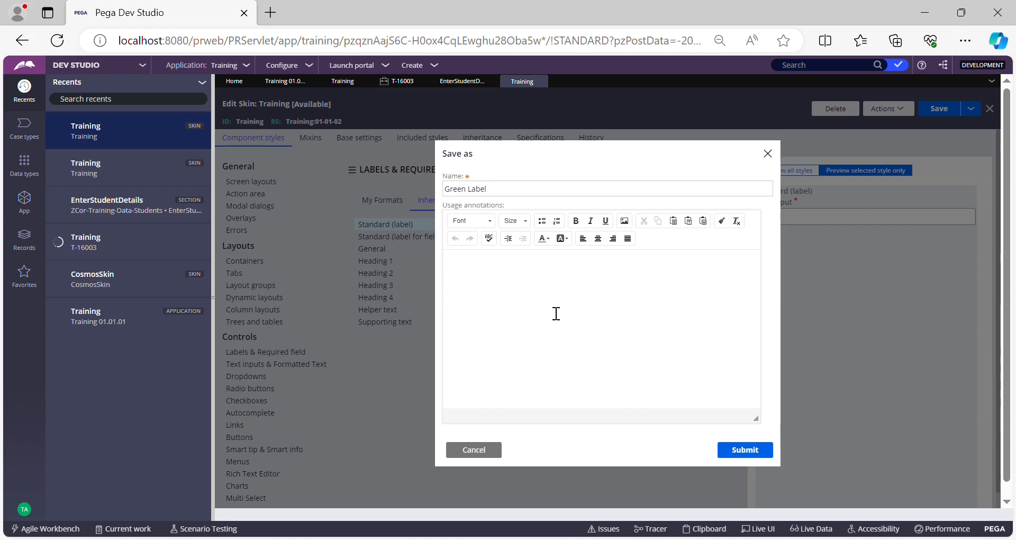
pyautogui.click(755, 454)
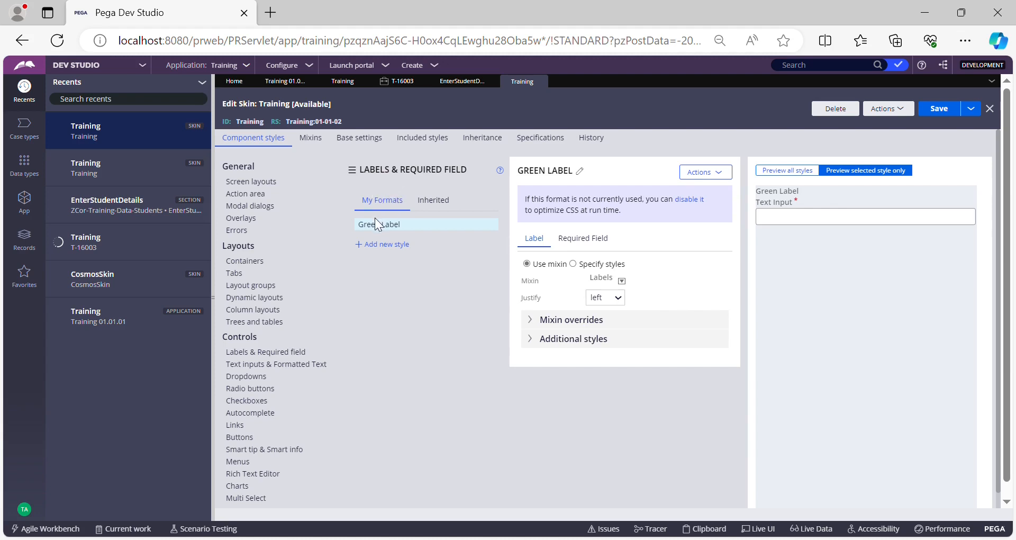
# - Switch the Green Label format's label from mixin to specified styles and set its font color to green #0B8753
pyautogui.click(379, 225)
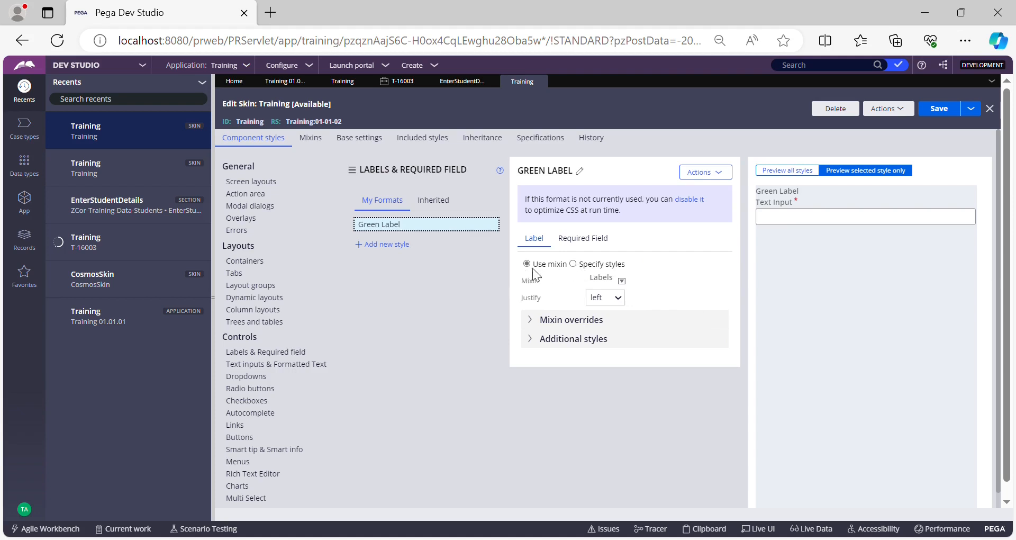
pyautogui.click(572, 264)
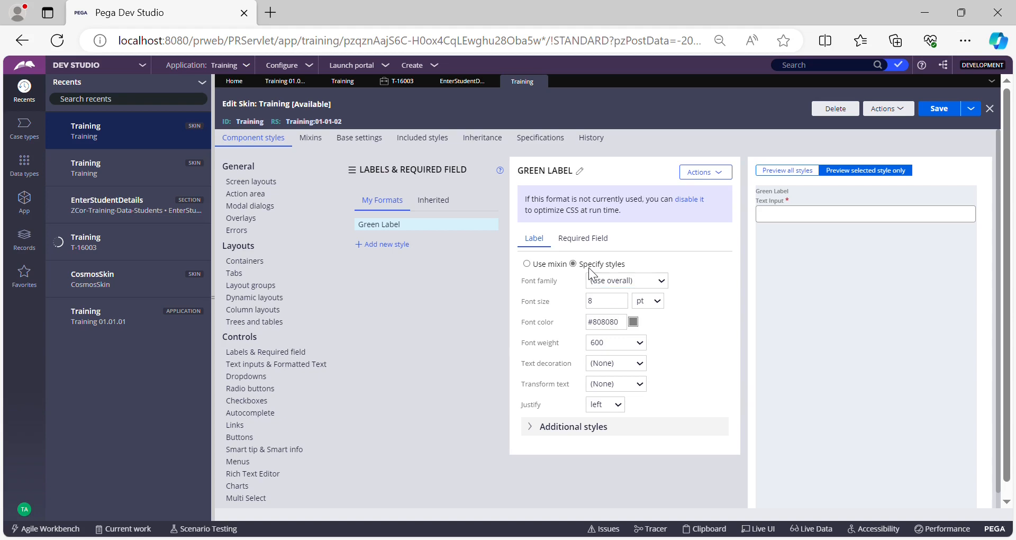
pyautogui.moveTo(528, 322); pyautogui.dragTo(615, 329)
pyautogui.click(658, 322)
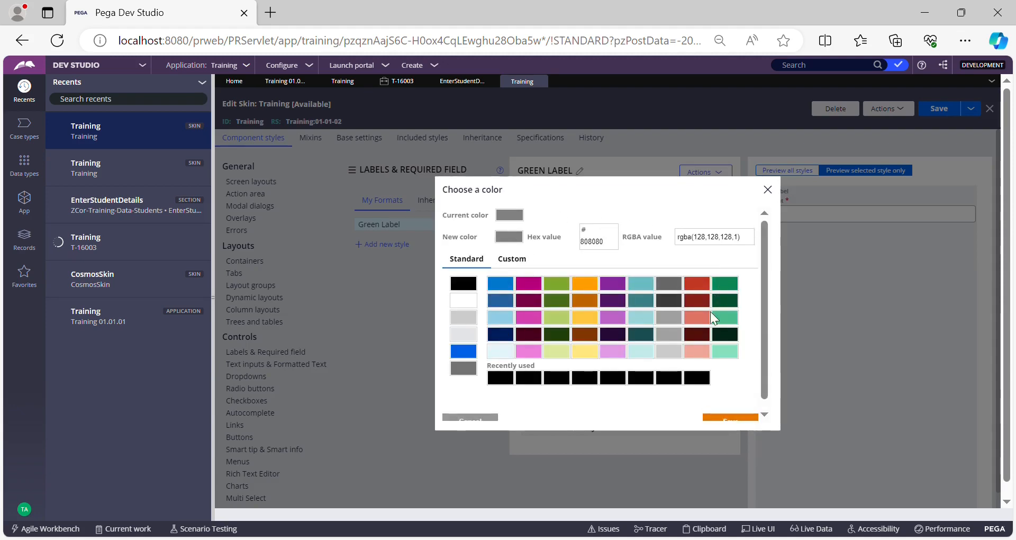
pyautogui.scroll(-1, 724, 275)
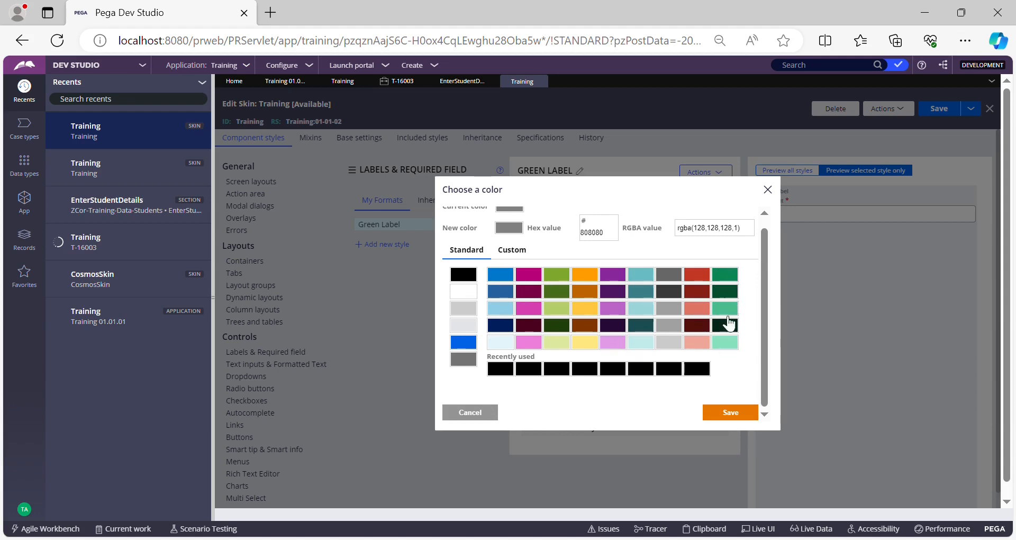
pyautogui.click(729, 276)
pyautogui.scroll(1, 487, 235)
pyautogui.moveTo(446, 215); pyautogui.dragTo(479, 237)
pyautogui.click(665, 197)
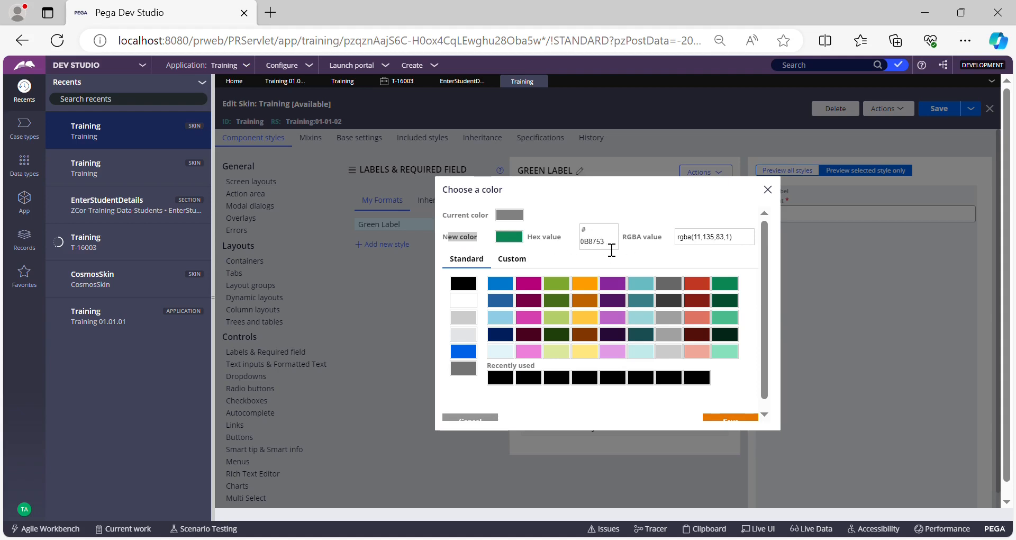
pyautogui.moveTo(610, 247); pyautogui.dragTo(579, 237)
pyautogui.scroll(-1, 739, 370)
pyautogui.click(731, 412)
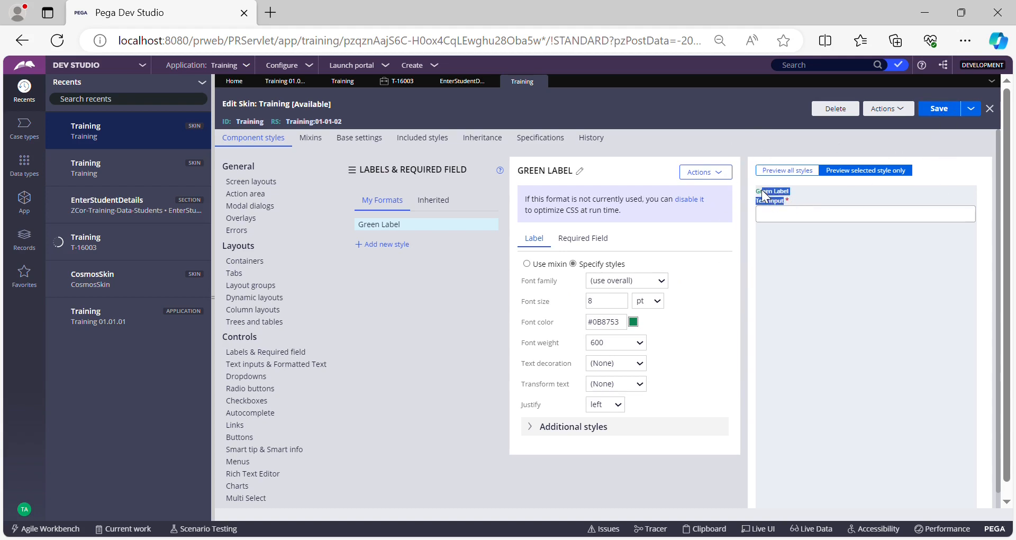
# - Save the Training skin 01-01-02 and expand the additional styles of the Green Label format
pyautogui.click(772, 214)
pyautogui.click(945, 112)
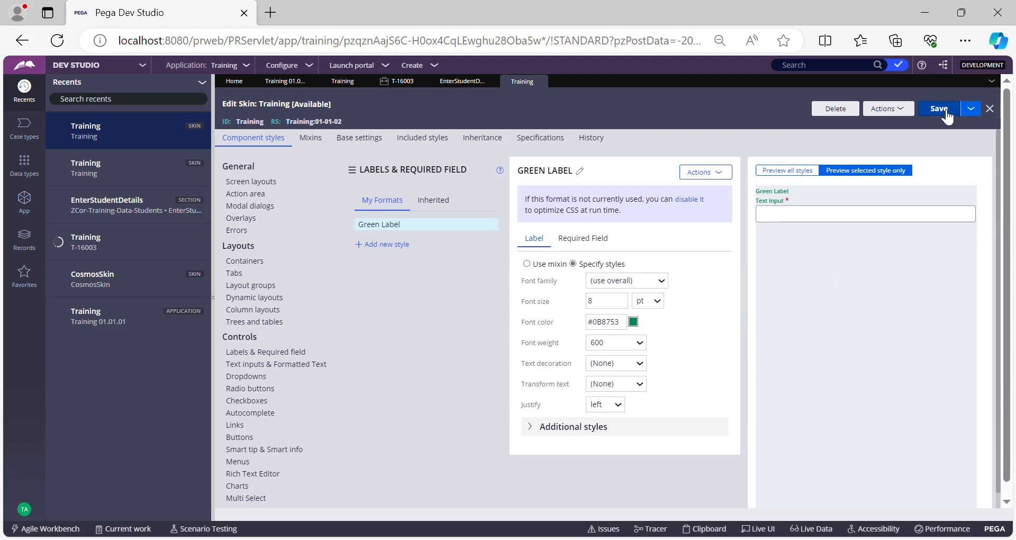
pyautogui.click(864, 284)
pyautogui.click(597, 301)
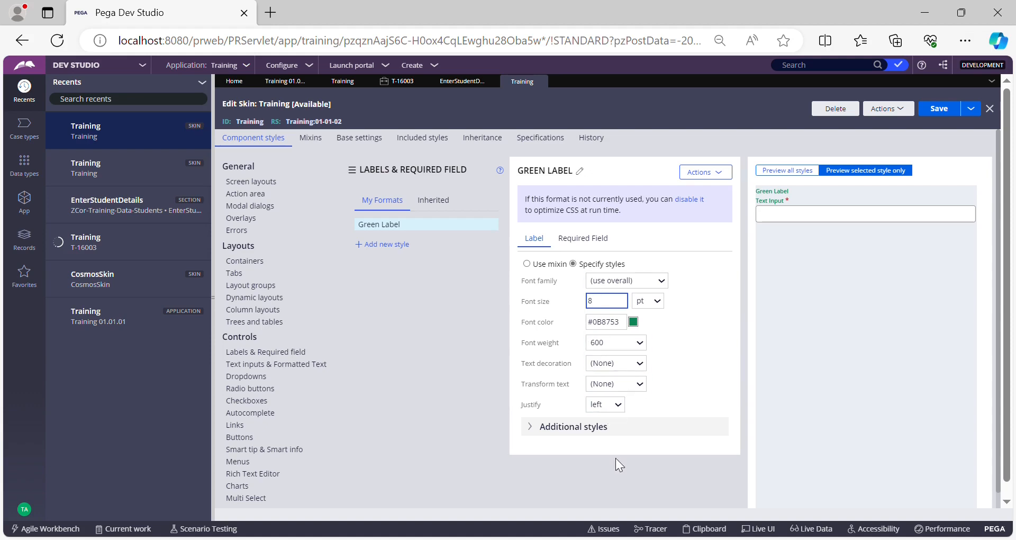
pyautogui.click(533, 429)
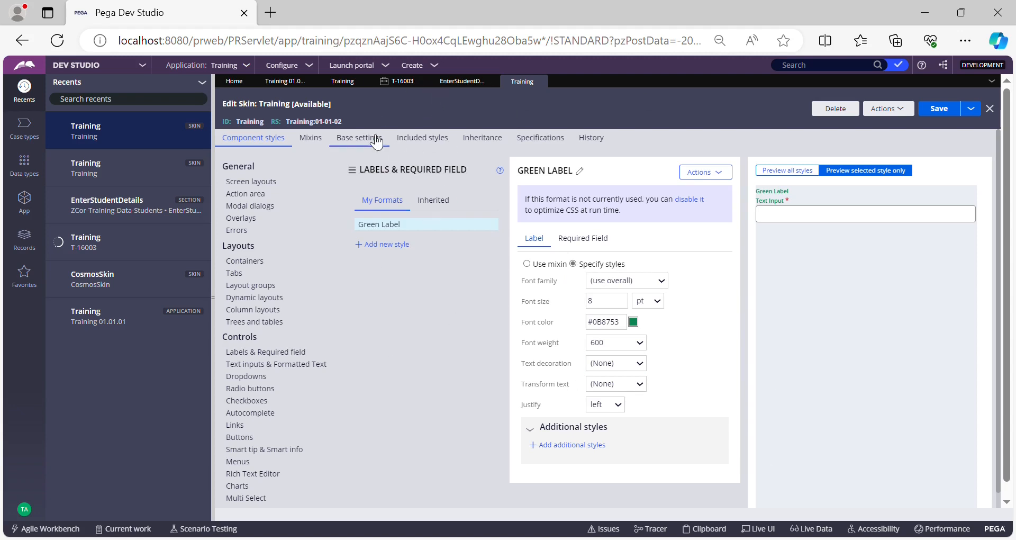
# - Set the "Enter you Name" field's label format to Green Label and save the EnterStudentDetails section
pyautogui.click(463, 82)
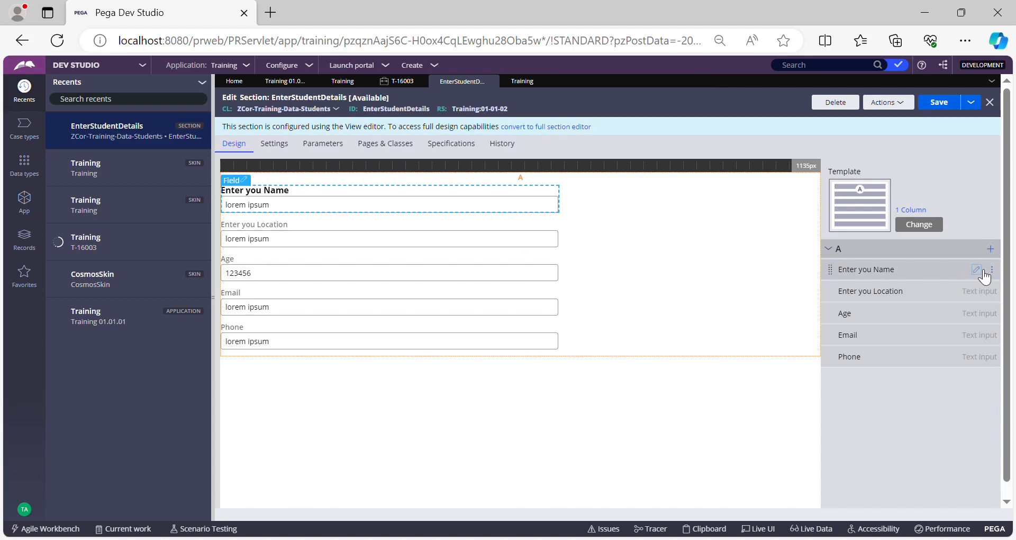
pyautogui.click(976, 269)
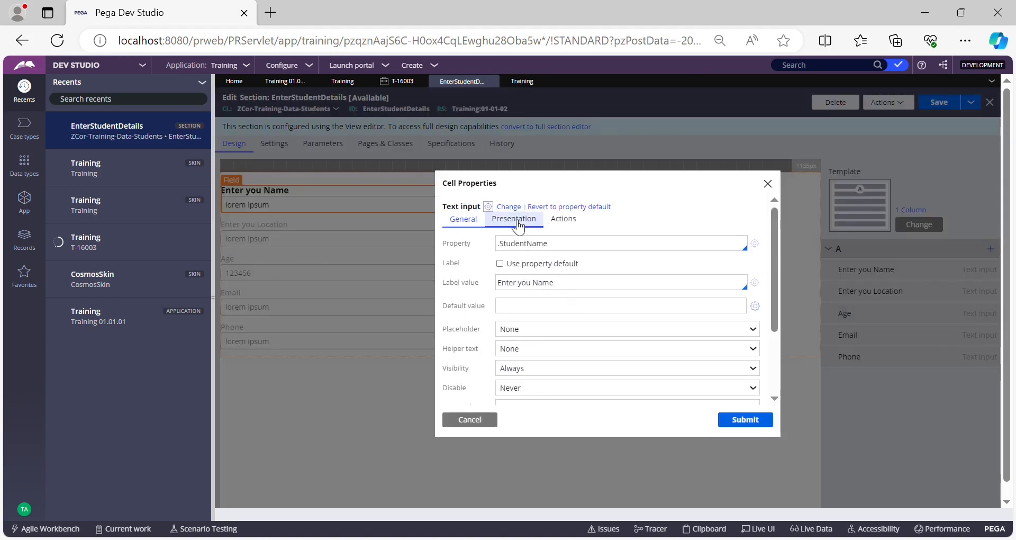
pyautogui.click(518, 226)
pyautogui.scroll(-2, 486, 310)
pyautogui.click(538, 320)
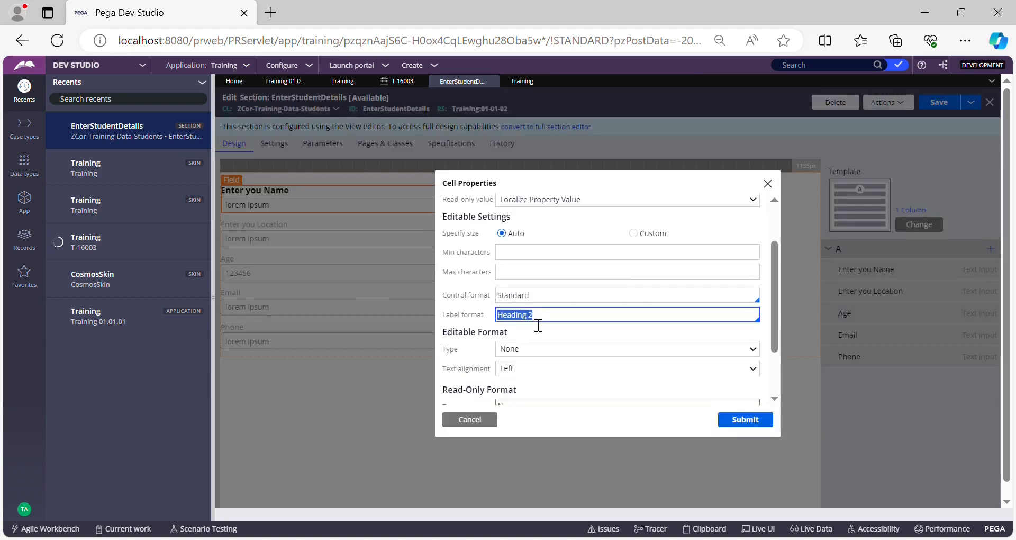
pyautogui.press('BackSpace')
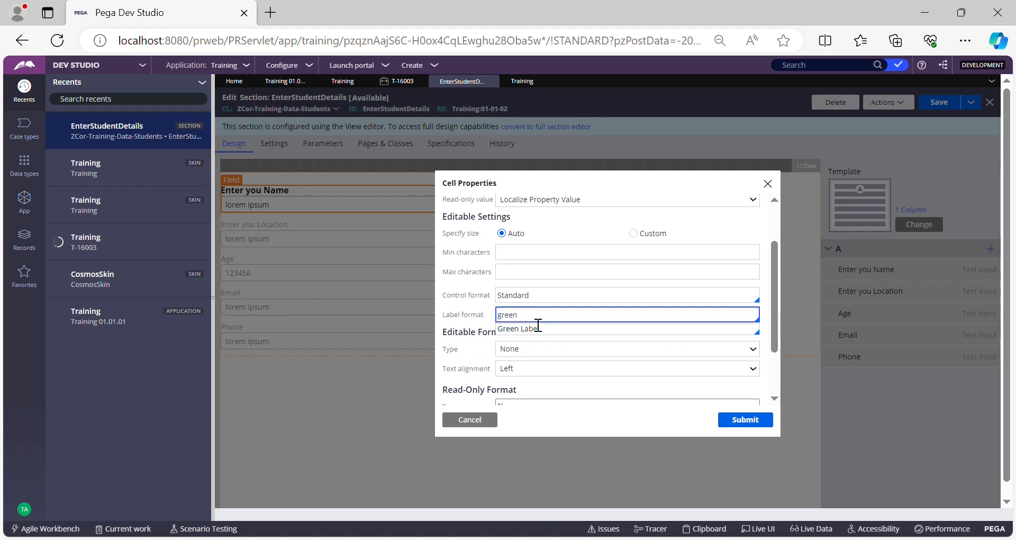
pyautogui.click(526, 330)
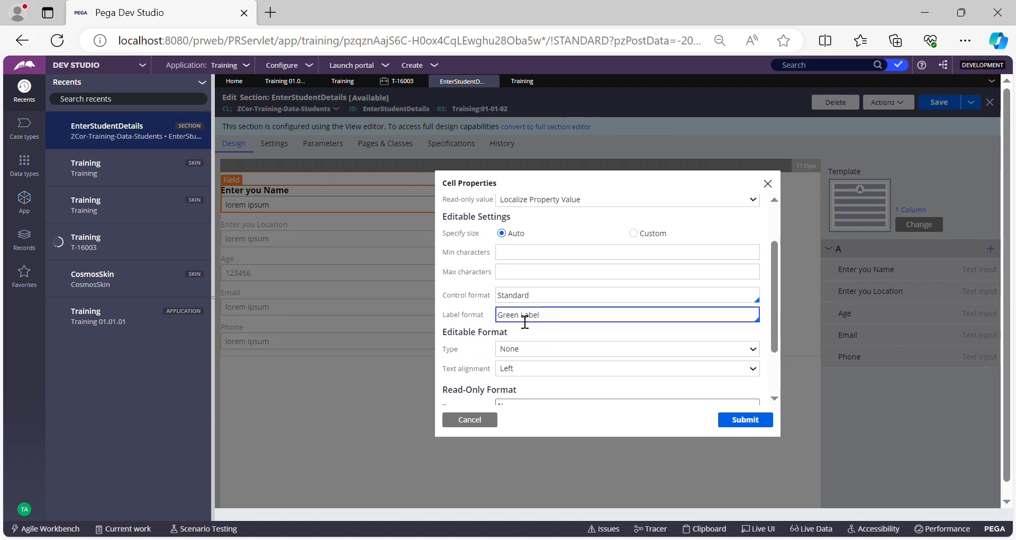
pyautogui.click(742, 420)
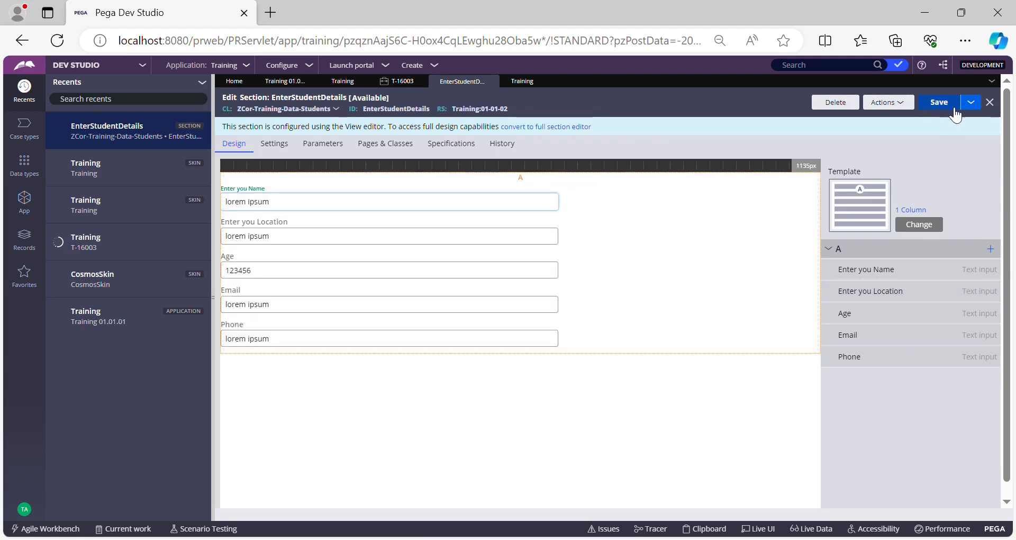
pyautogui.click(950, 103)
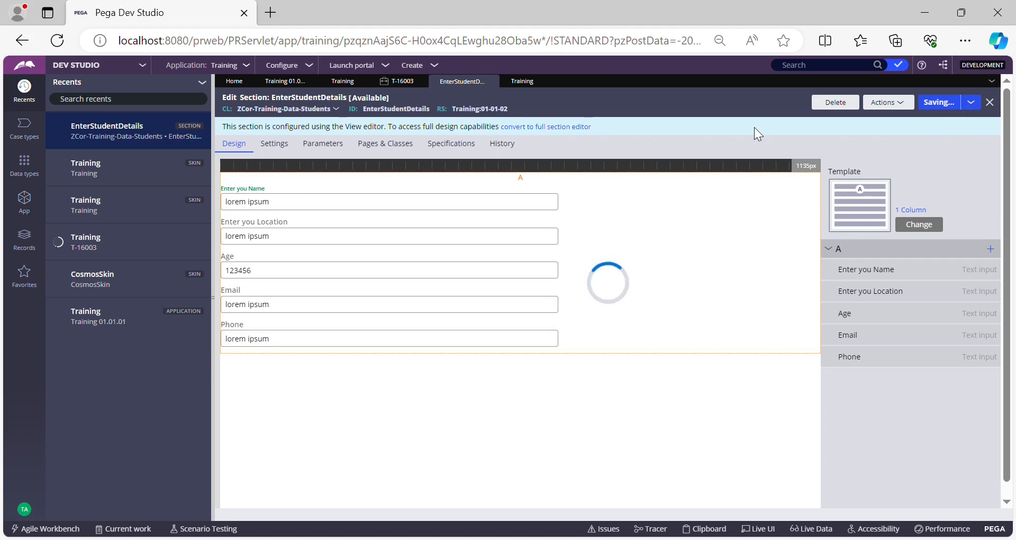
# - Refresh the open Training case, discarding its unsaved changes, and reopen its Enter Student Details assignment
pyautogui.click(407, 82)
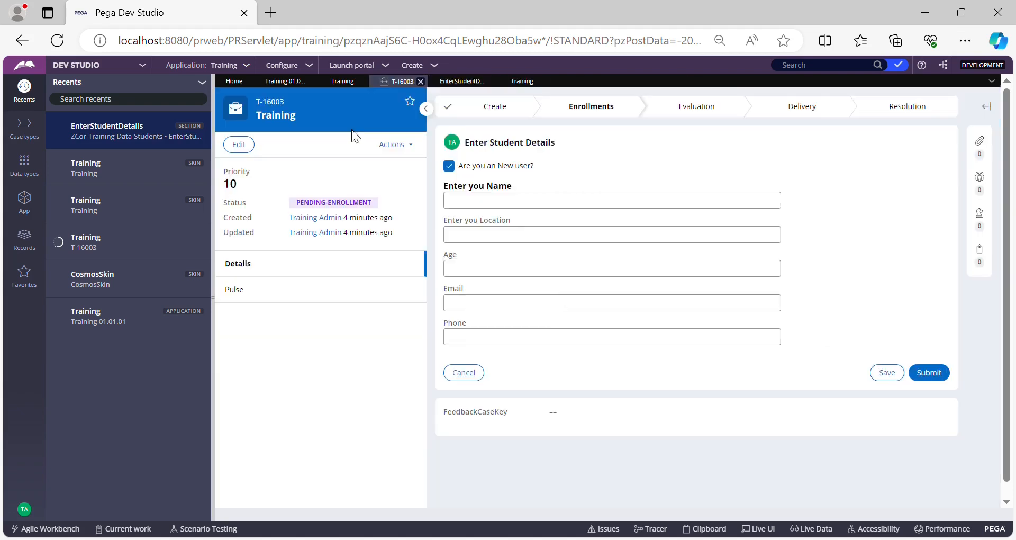
pyautogui.click(402, 151)
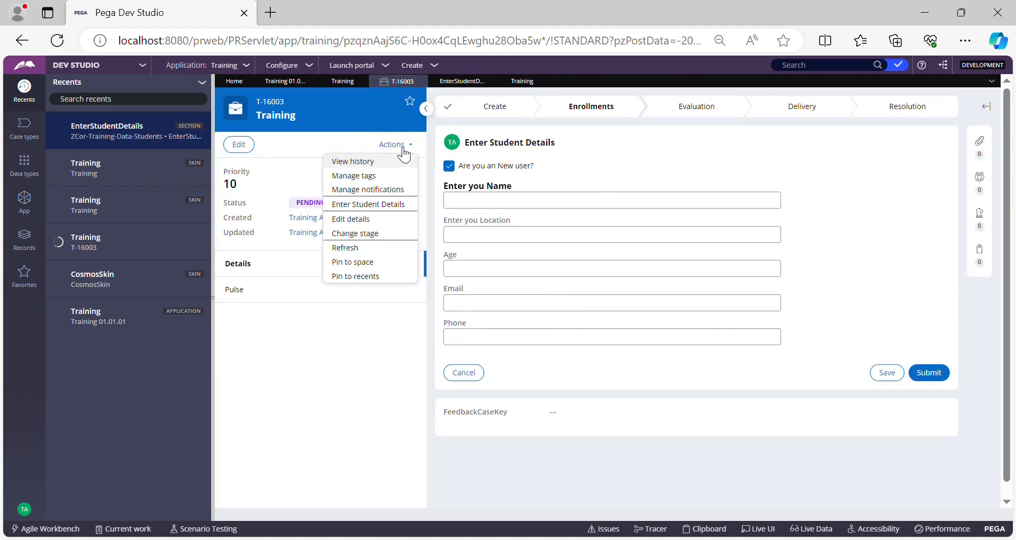
pyautogui.click(347, 246)
pyautogui.click(744, 329)
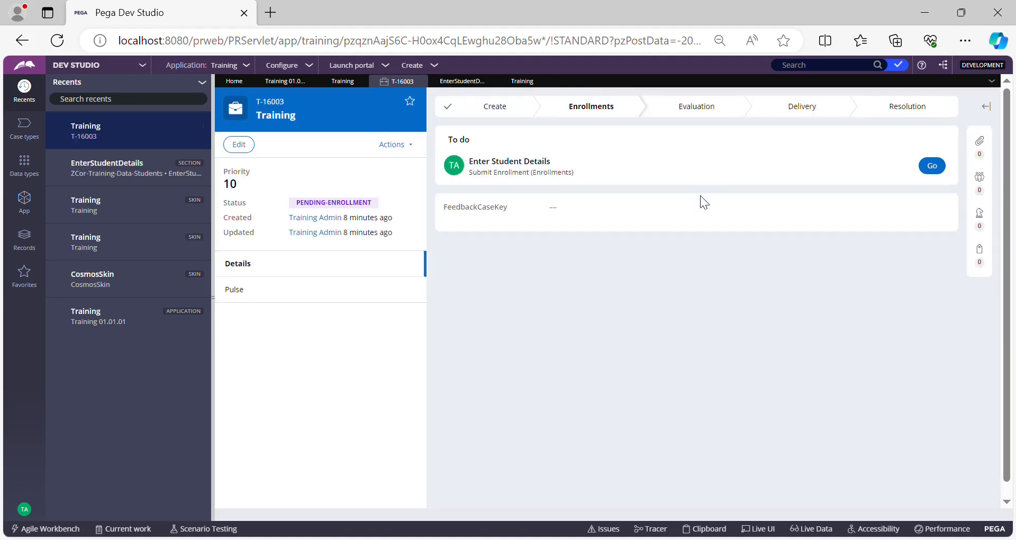
pyautogui.click(928, 169)
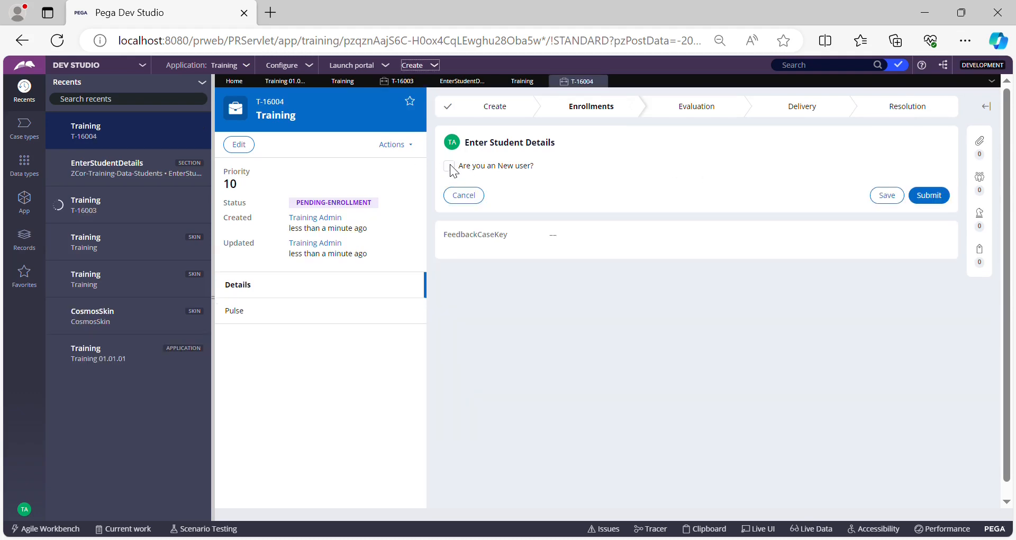
# - Tick "Are you an New user?" in a new Training case and examine the styling of the "Enter you Name" label
pyautogui.click(449, 167)
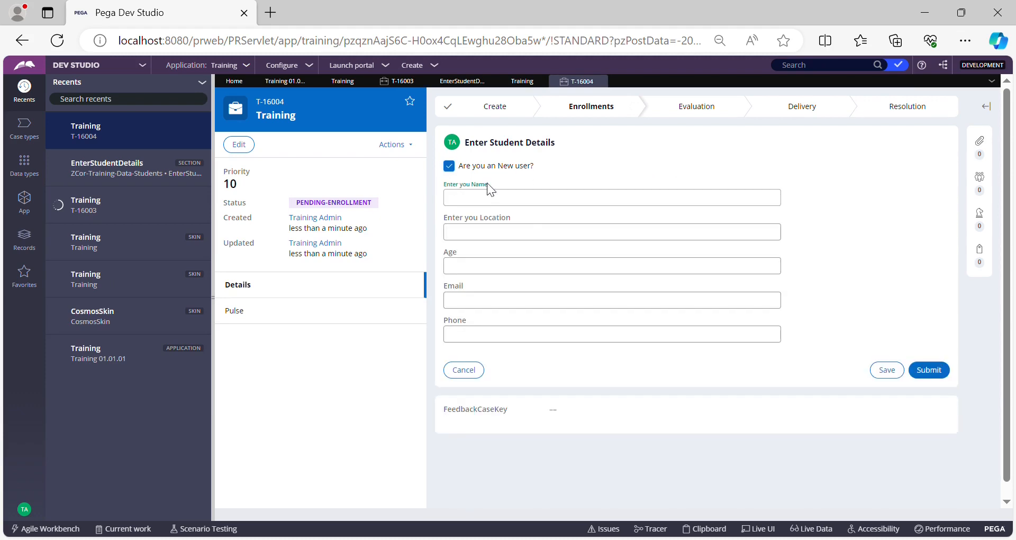
pyautogui.click(528, 183)
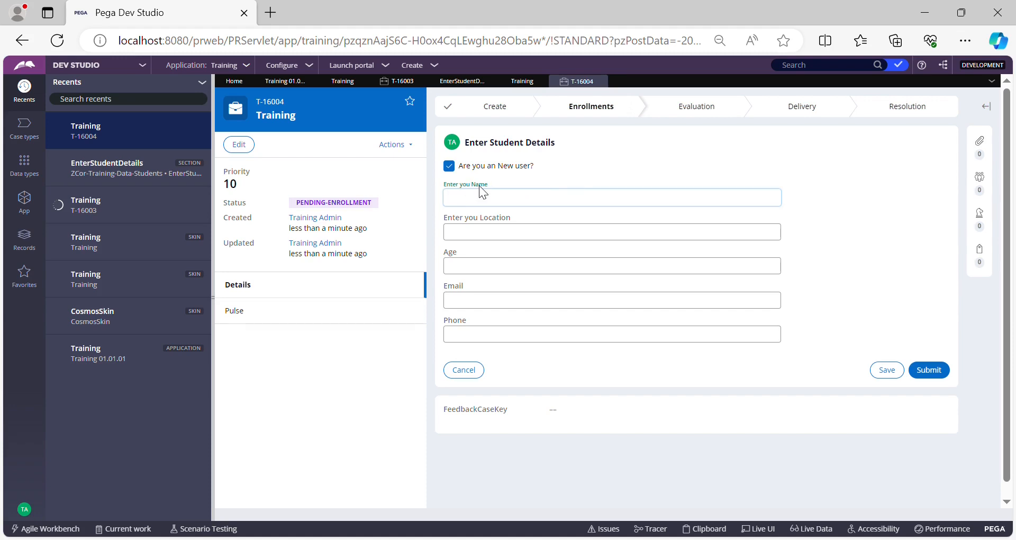
pyautogui.moveTo(486, 185); pyautogui.dragTo(435, 183)
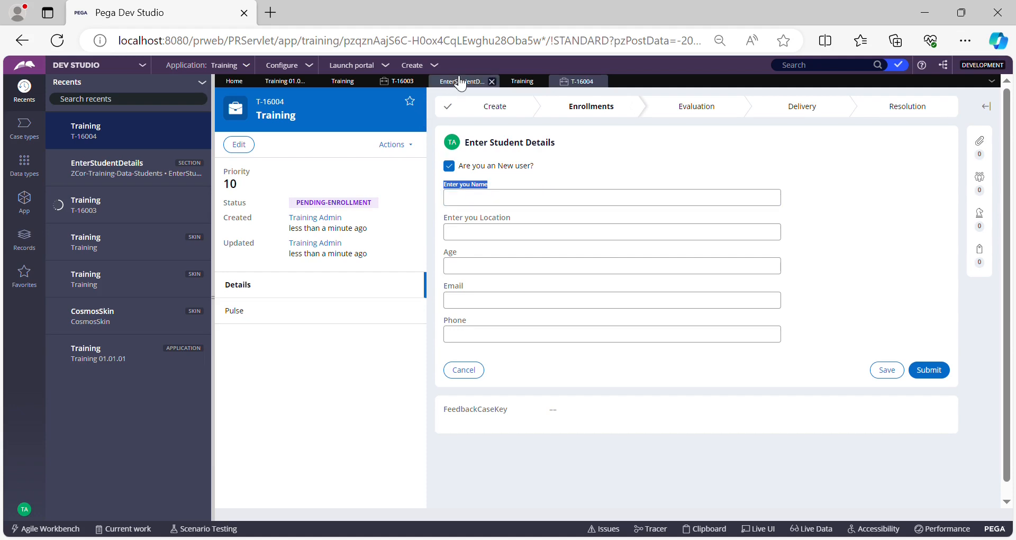
pyautogui.click(512, 180)
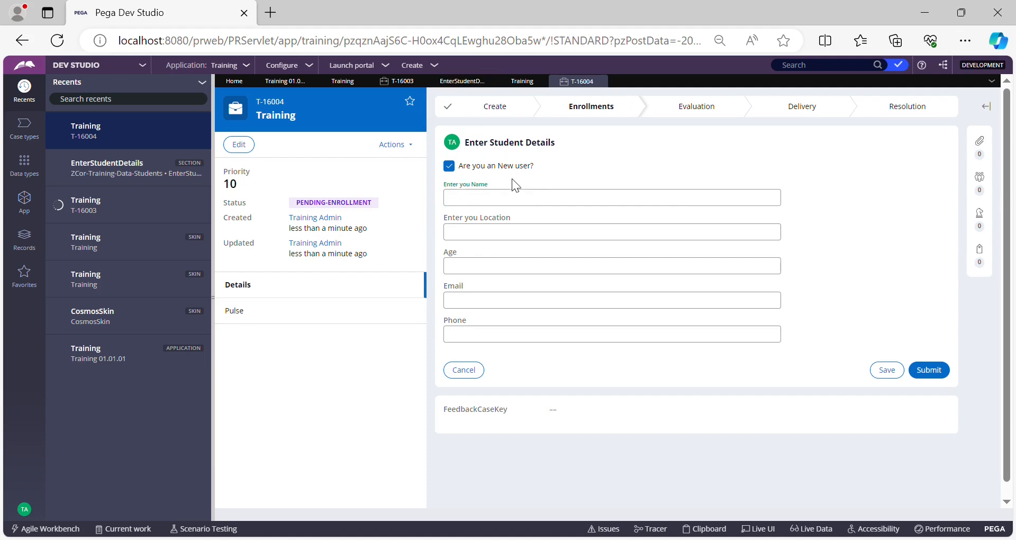
pyautogui.moveTo(482, 189); pyautogui.dragTo(438, 159)
# - Examine the control type and control format in the presentation properties of the "Enter you Name" field in EnterStudentDetails
pyautogui.click(453, 82)
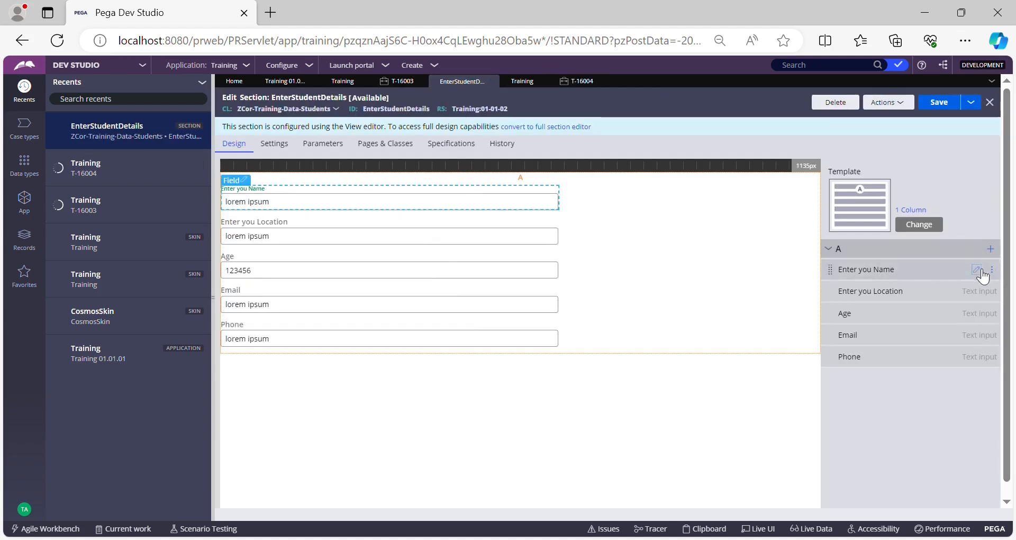
pyautogui.click(978, 270)
pyautogui.click(514, 219)
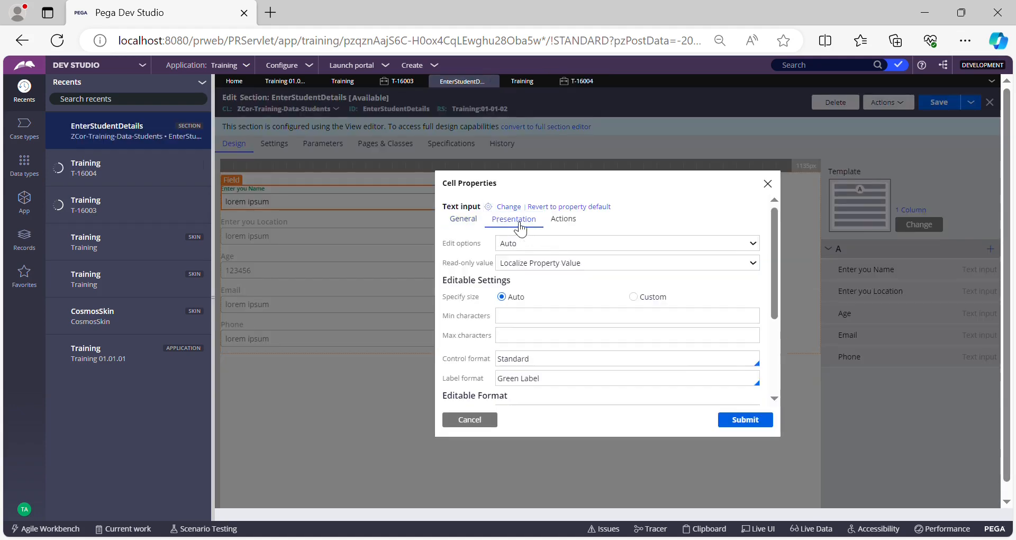
pyautogui.moveTo(489, 359); pyautogui.dragTo(442, 364)
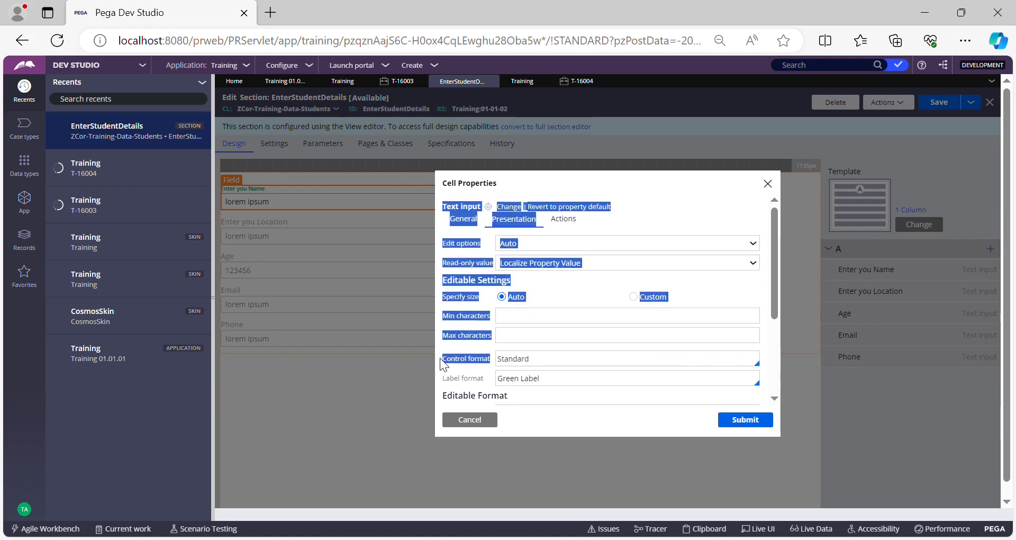
pyautogui.click(688, 201)
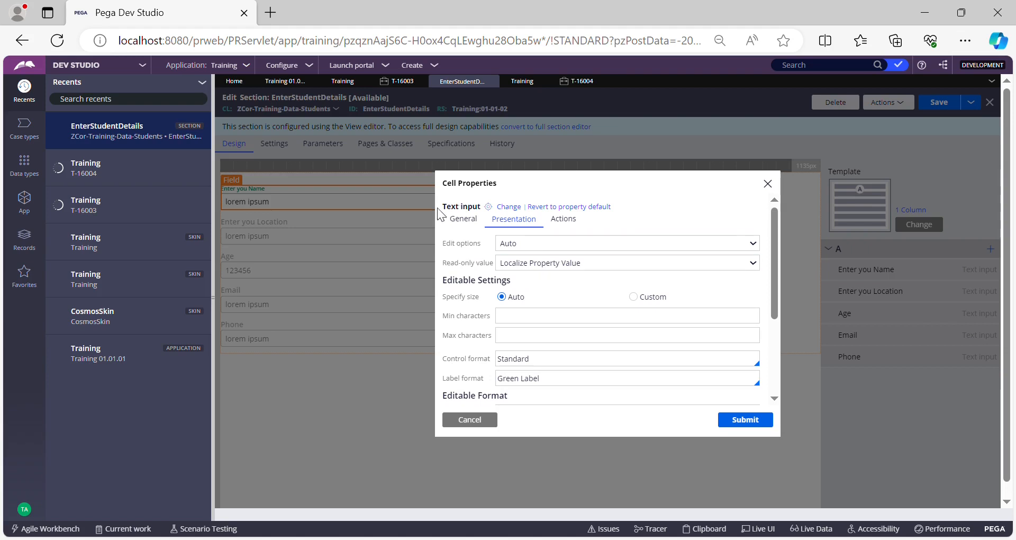
pyautogui.moveTo(439, 211); pyautogui.dragTo(478, 211)
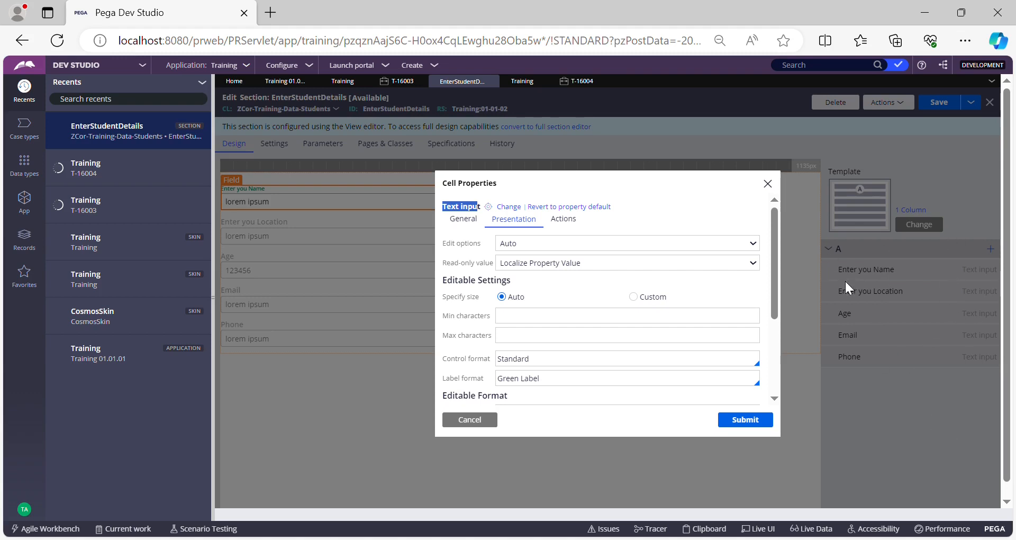
pyautogui.click(682, 192)
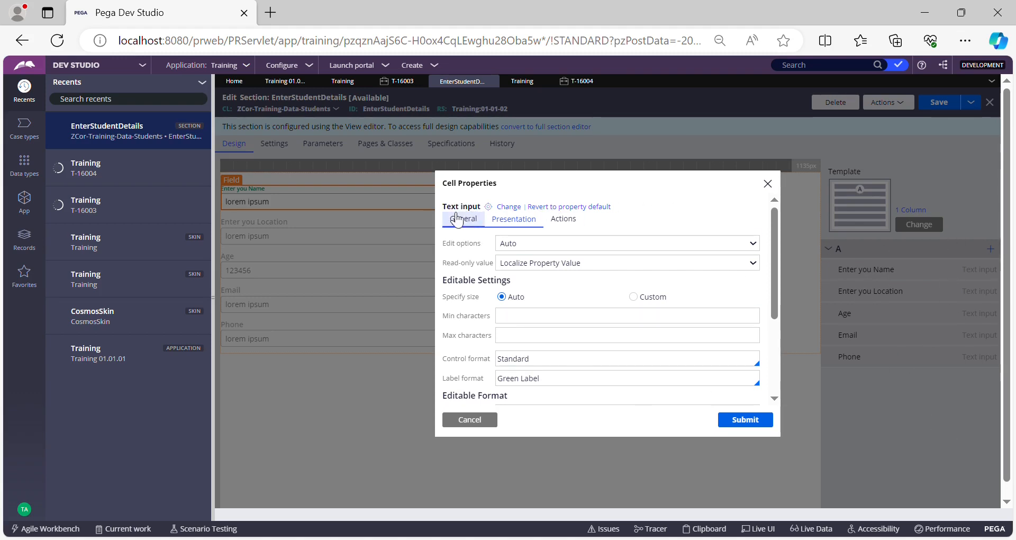
pyautogui.moveTo(443, 206); pyautogui.dragTo(478, 208)
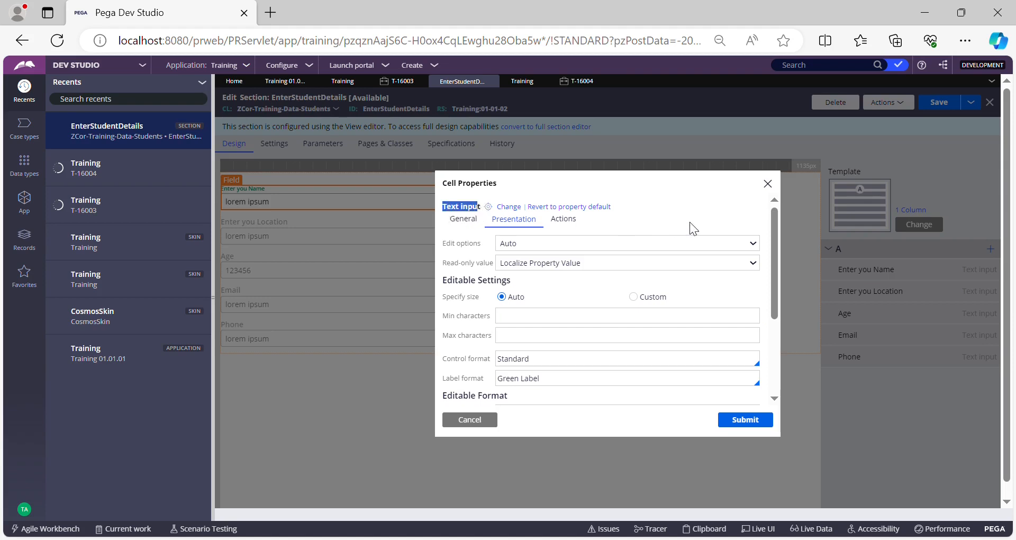
pyautogui.click(545, 364)
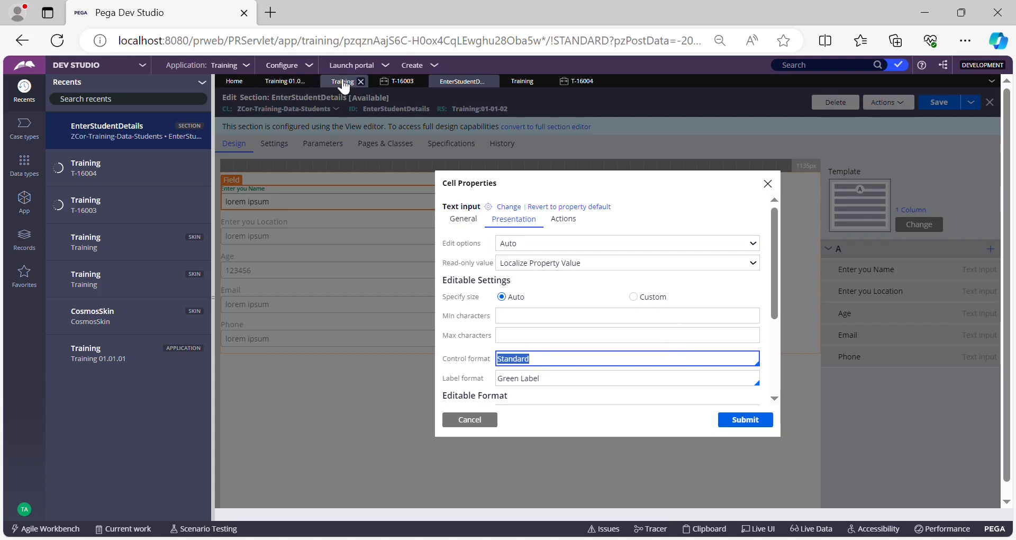
# - Show the inherited formats of Text inputs & Formatted Text in the Training skin 01-01-01
pyautogui.click(343, 83)
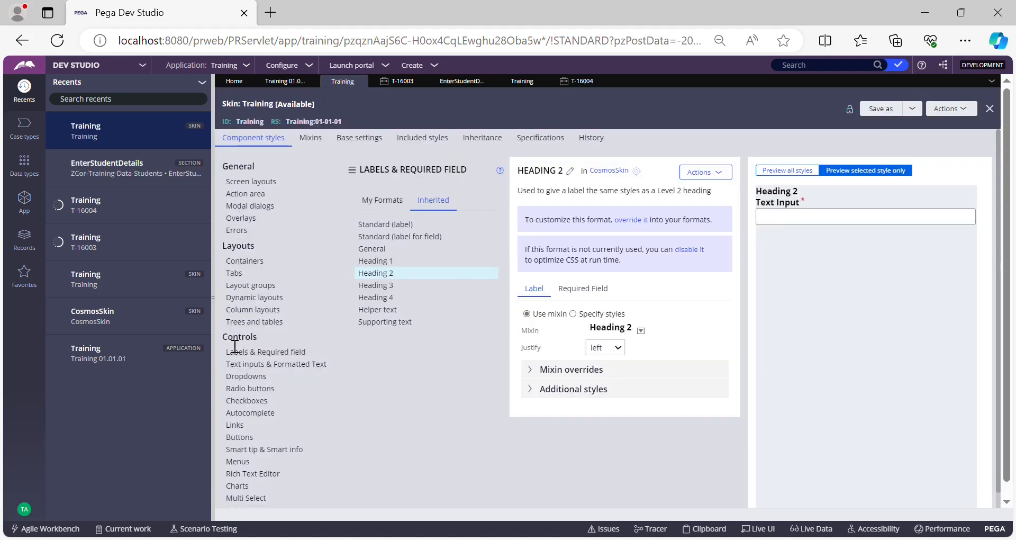
pyautogui.click(267, 367)
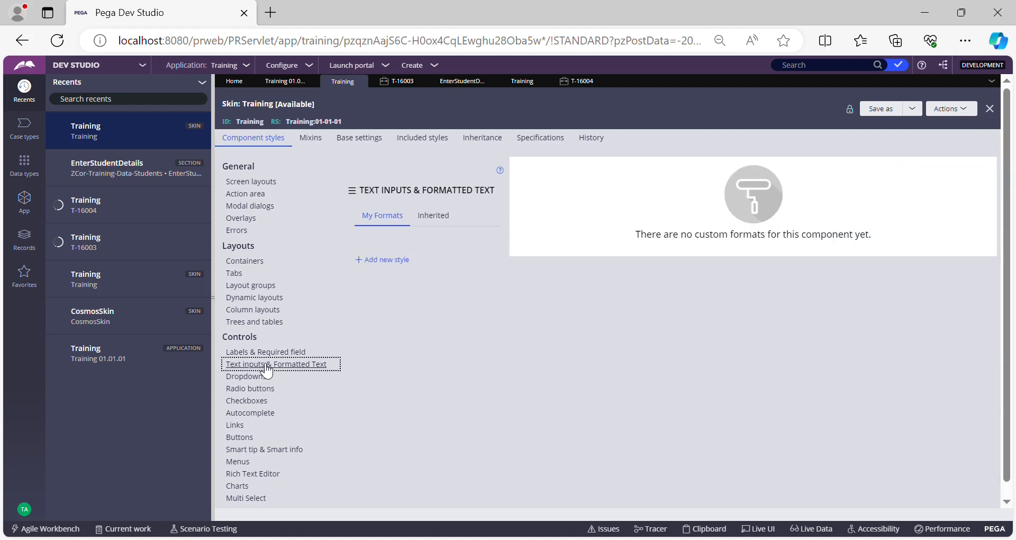
pyautogui.click(444, 225)
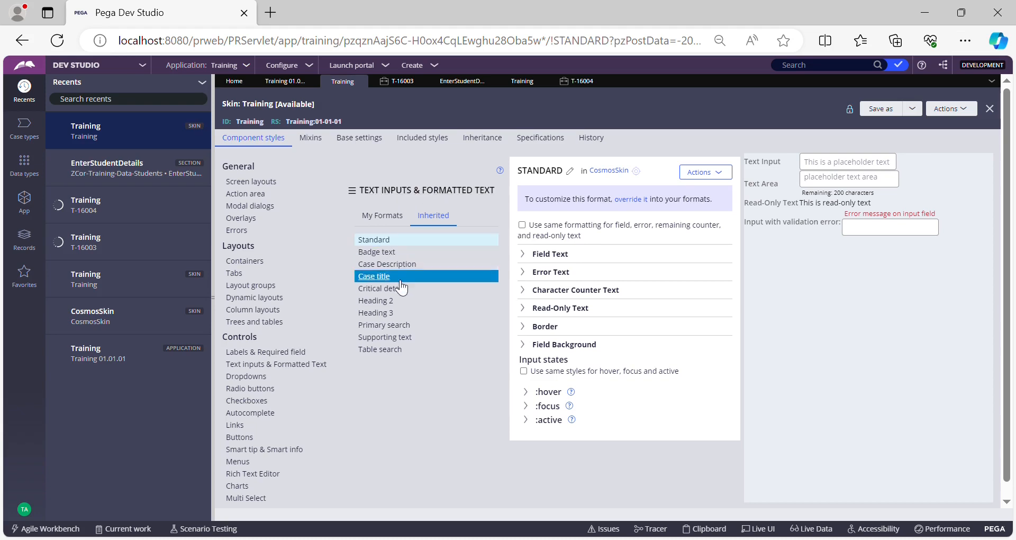
# - Set the control format of the "Enter you Name" field in EnterStudentDetails to Heading 2 and save the section
pyautogui.click(390, 301)
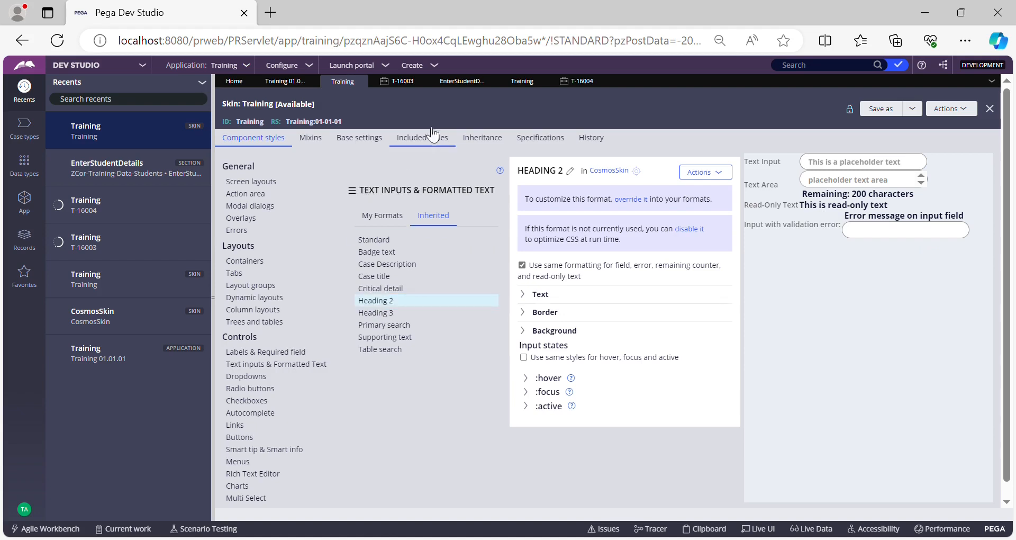
pyautogui.click(491, 82)
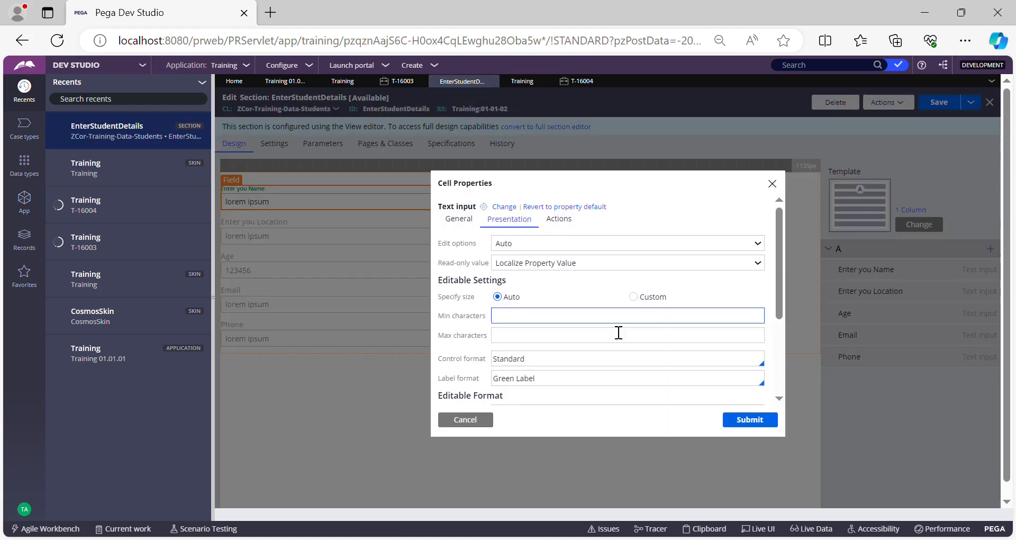
pyautogui.click(542, 364)
pyautogui.press('BackSpace')
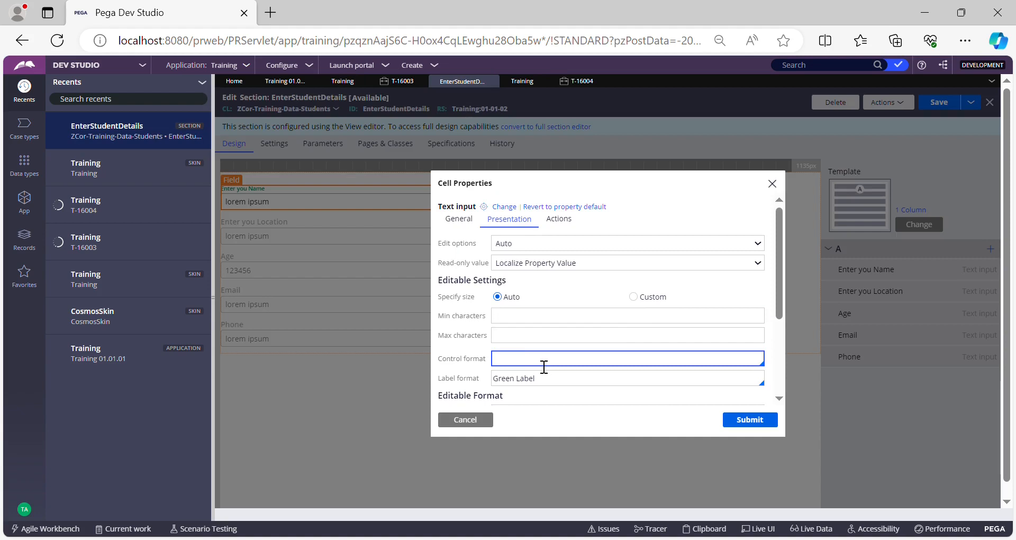
pyautogui.write('heading')
pyautogui.click(541, 372)
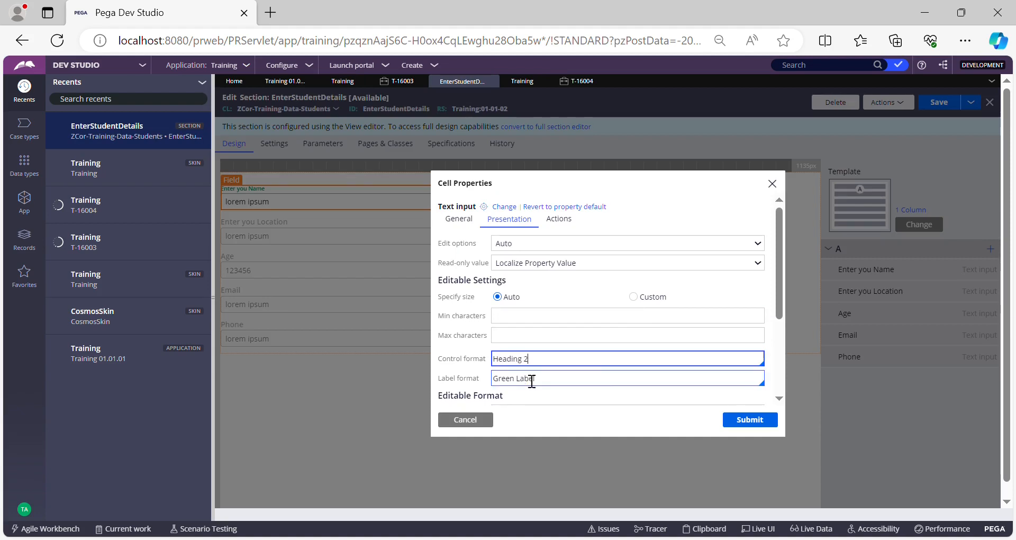
pyautogui.click(756, 420)
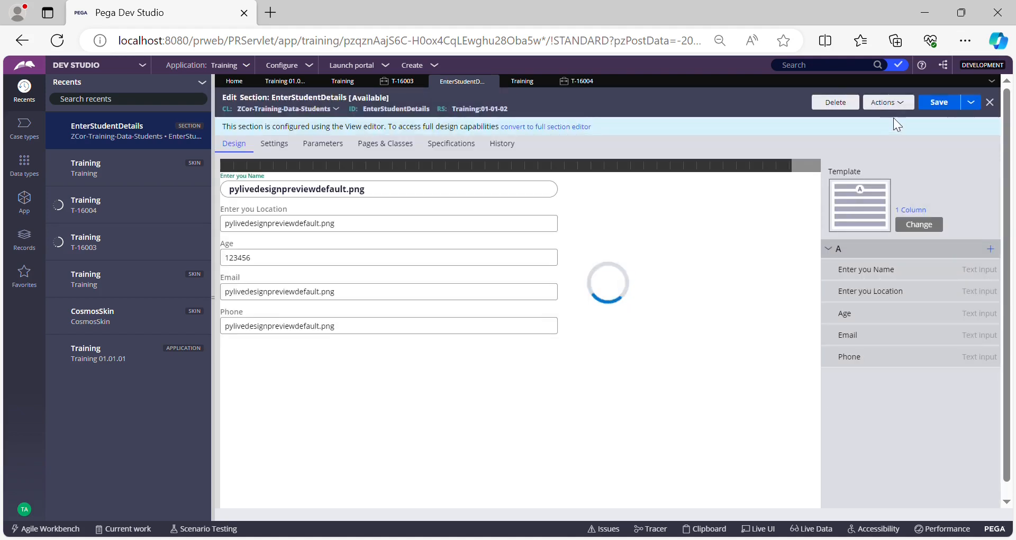
pyautogui.click(941, 103)
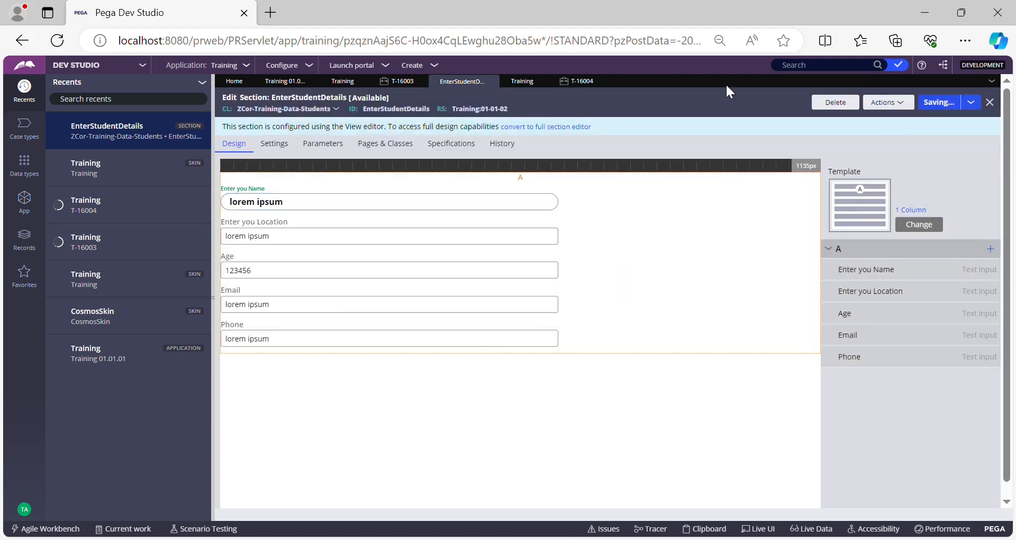
# - In a new Training case, tick "Are you an New user?" and enter the student's name in "Enter you Name"
pyautogui.click(433, 67)
pyautogui.moveTo(493, 79)
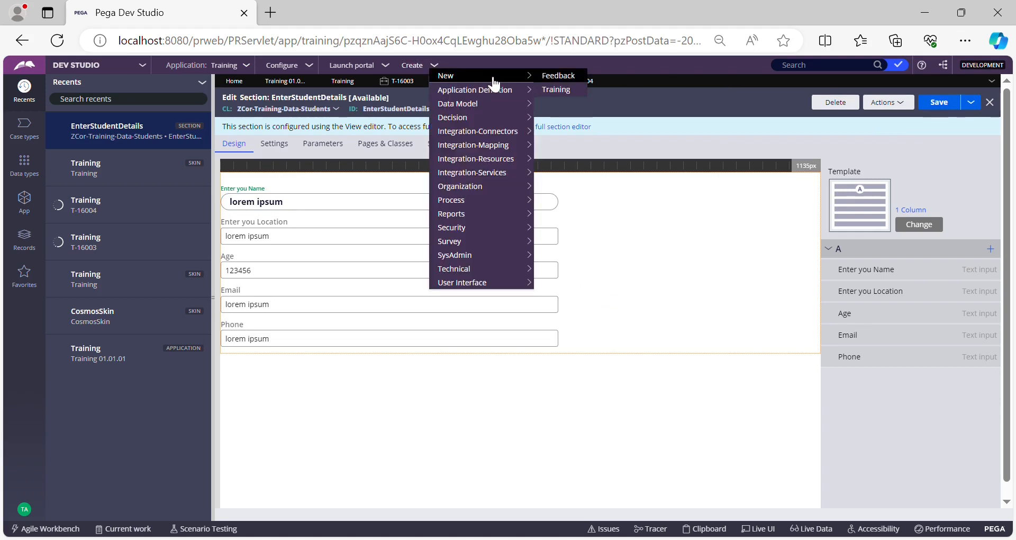
pyautogui.click(558, 90)
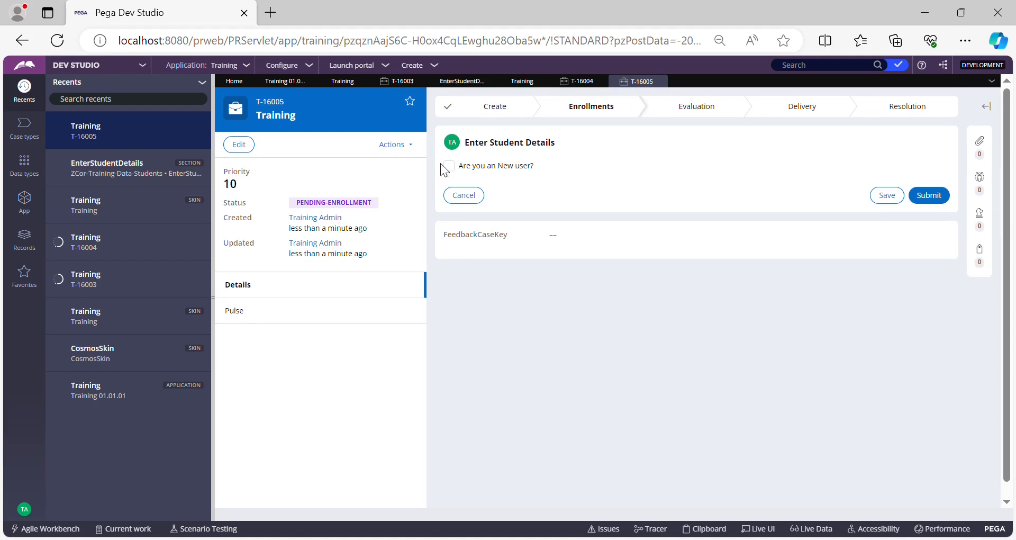
pyautogui.click(448, 166)
pyautogui.click(489, 204)
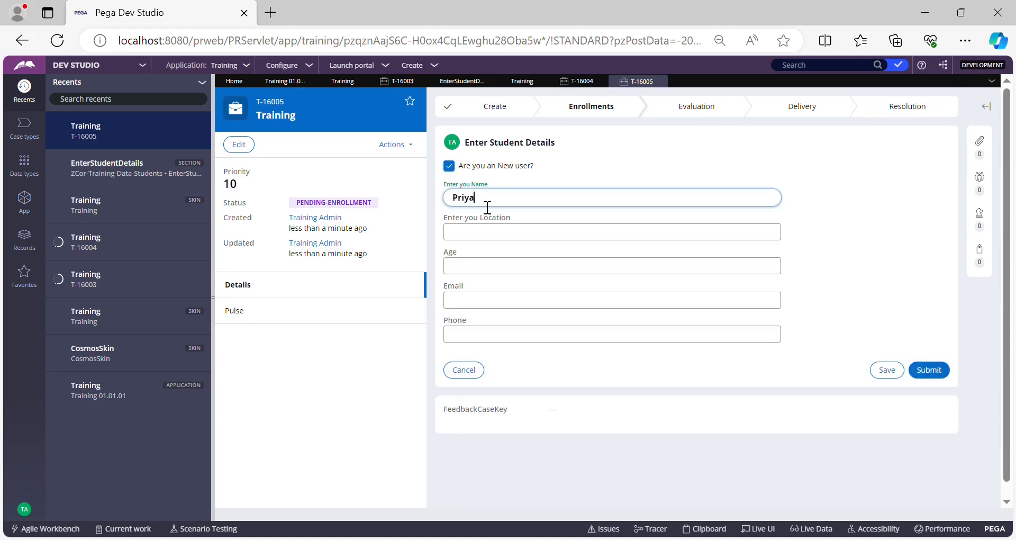
# - Examine the styling of the entered text and the label of the "Enter you Name" field in the new Training case
pyautogui.moveTo(487, 207); pyautogui.dragTo(454, 201)
pyautogui.click(836, 237)
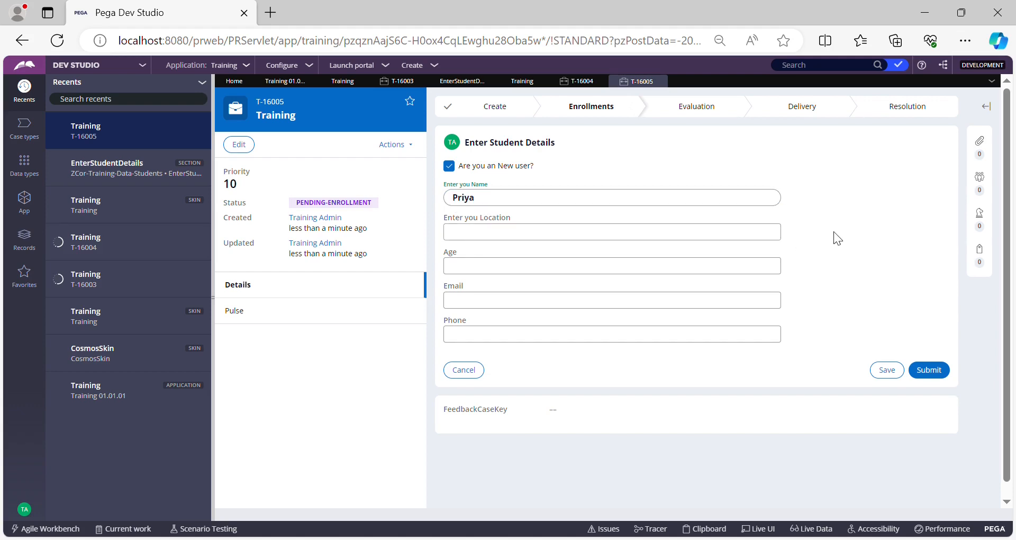
pyautogui.doubleClick(490, 201)
pyautogui.click(872, 241)
pyautogui.moveTo(458, 204); pyautogui.dragTo(488, 206)
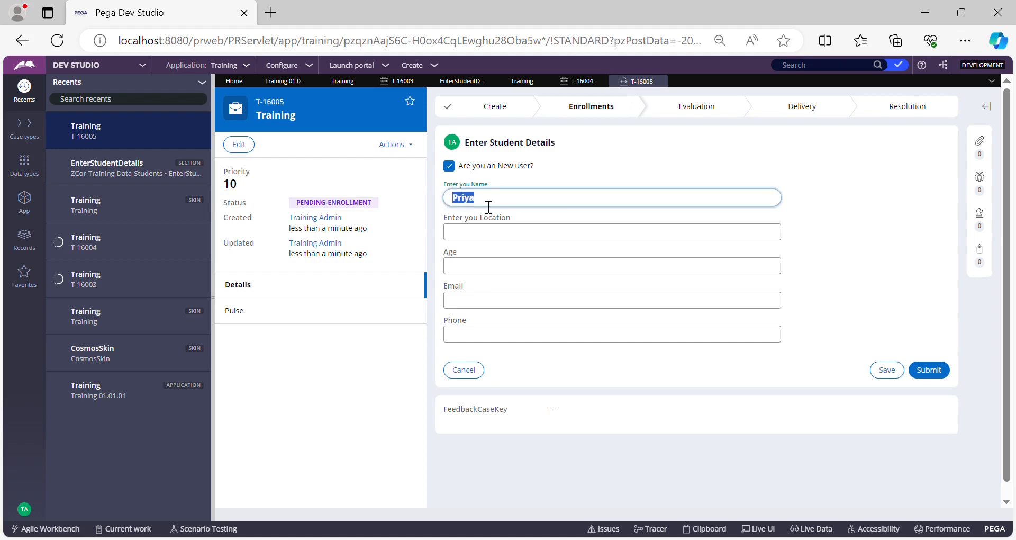
pyautogui.click(565, 205)
pyautogui.moveTo(489, 206); pyautogui.dragTo(464, 206)
pyautogui.click(492, 205)
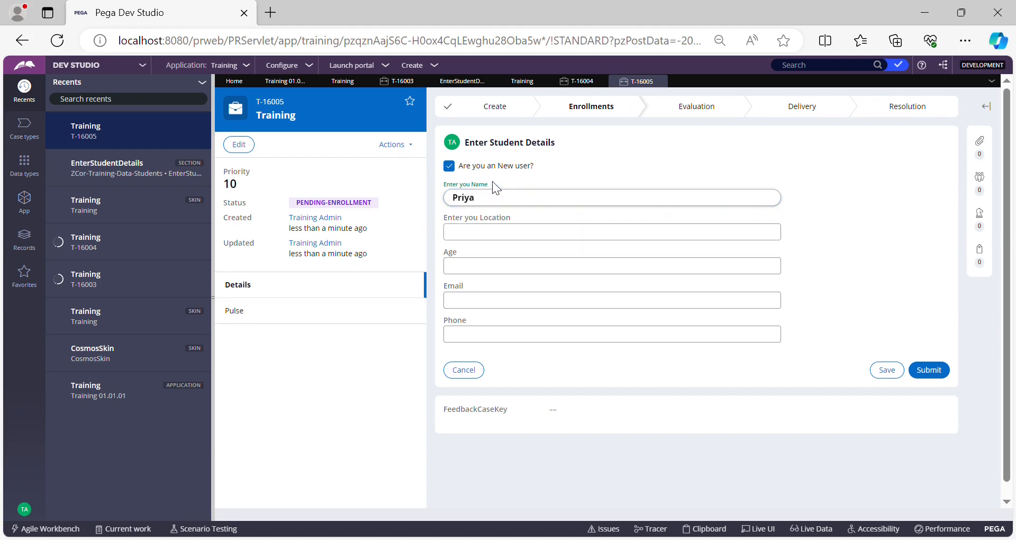
pyautogui.tripleClick(465, 185)
pyautogui.click(493, 197)
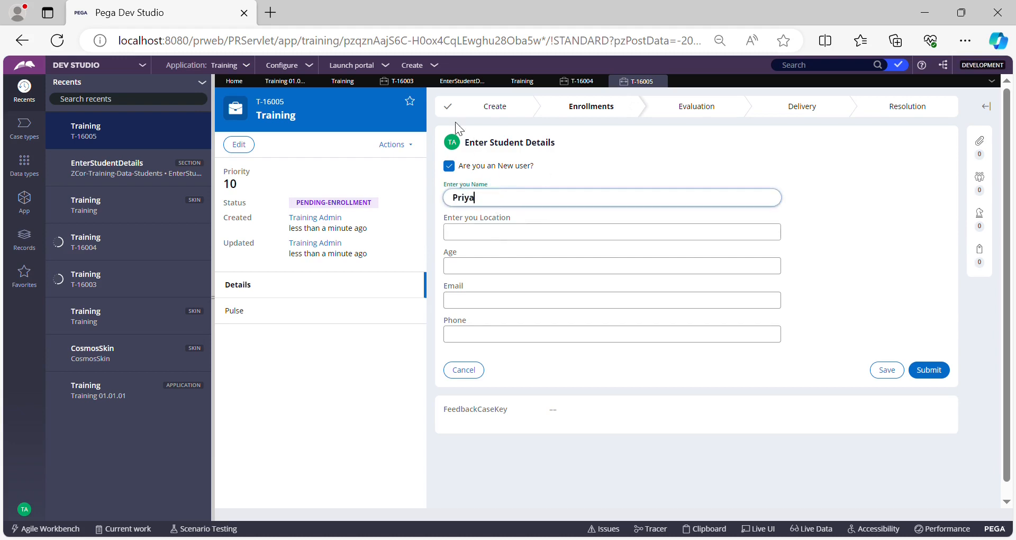
# - Examine the inherited Standard and Transparent formats of Dropdowns in the Training skin
pyautogui.click(342, 80)
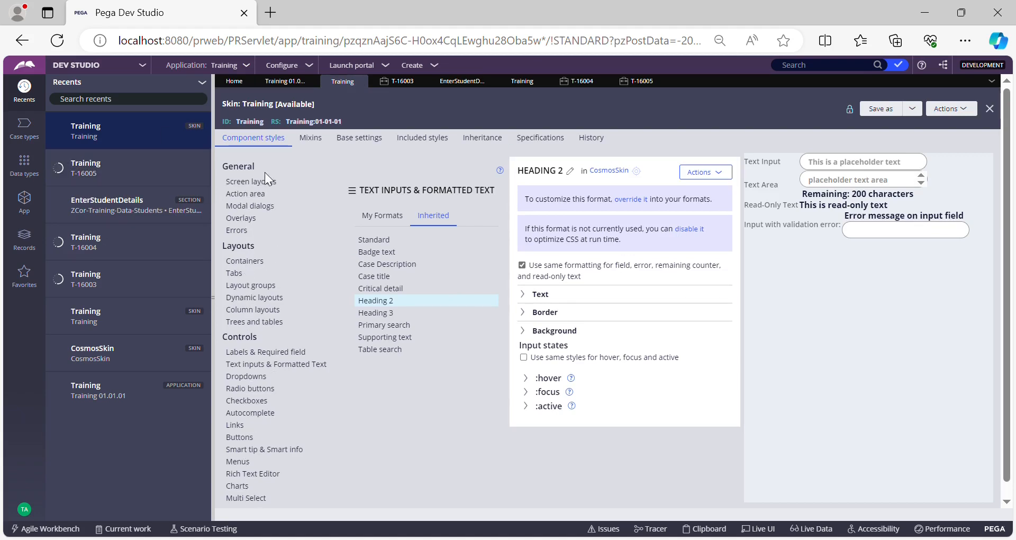
pyautogui.click(251, 380)
pyautogui.click(442, 206)
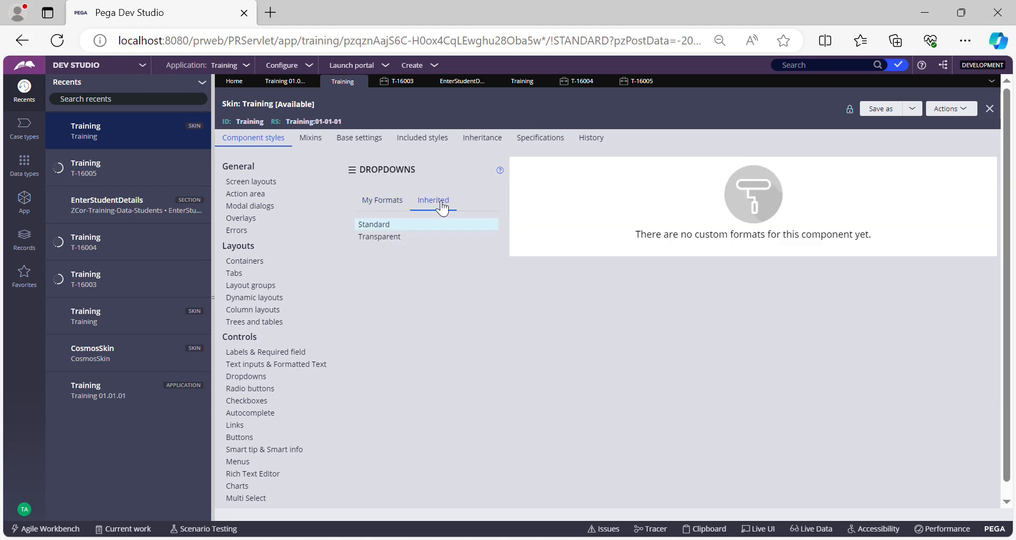
pyautogui.click(377, 226)
pyautogui.click(396, 238)
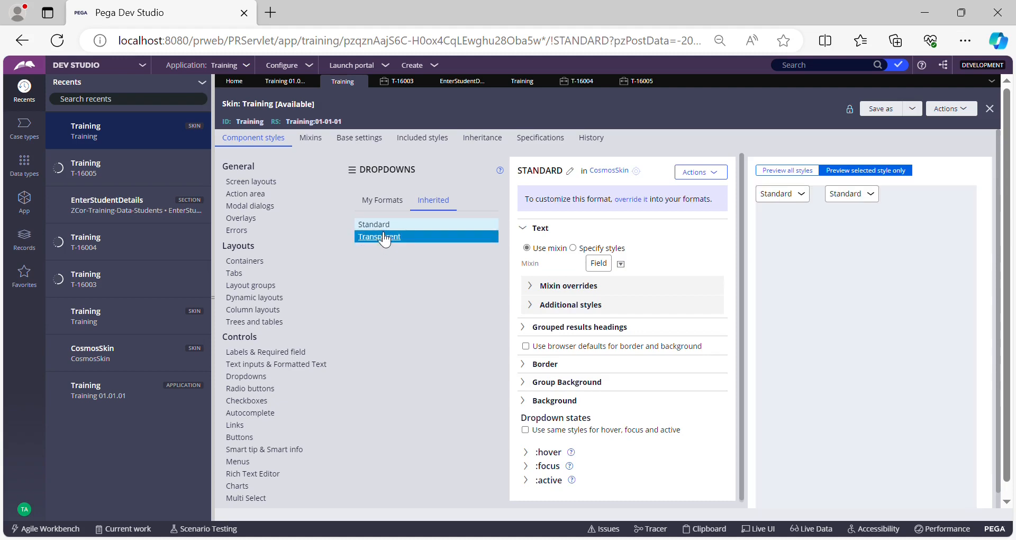
pyautogui.click(386, 225)
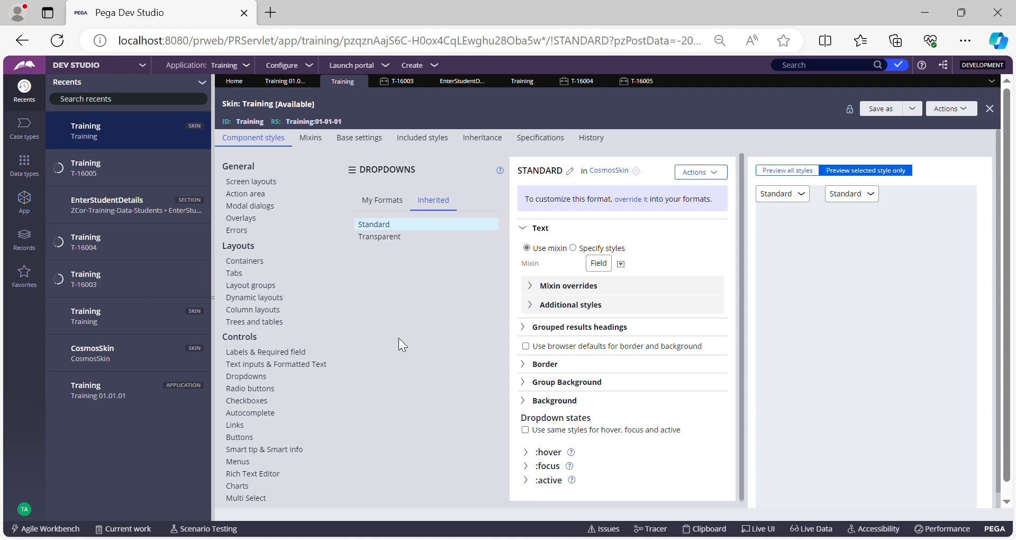
pyautogui.scroll(-1, 299, 330)
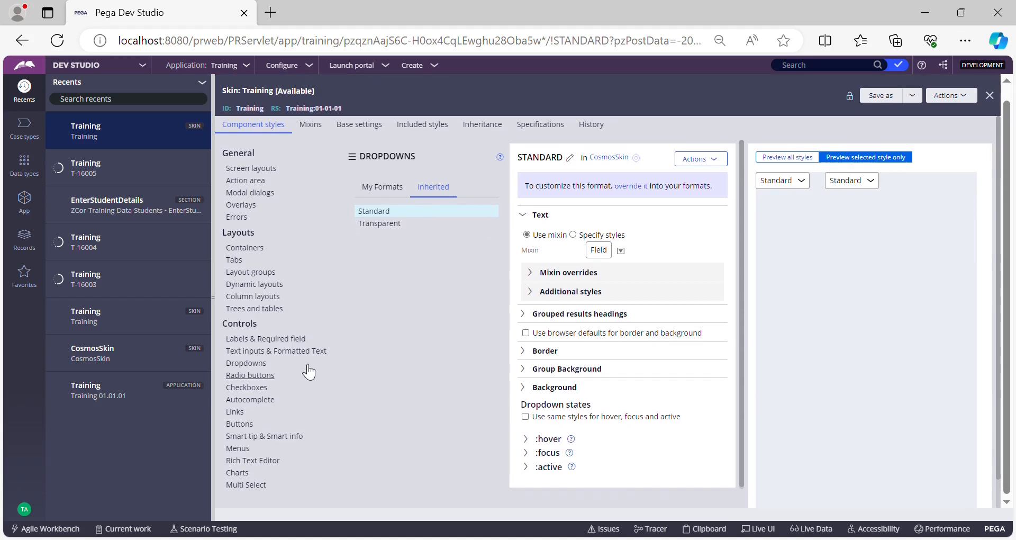